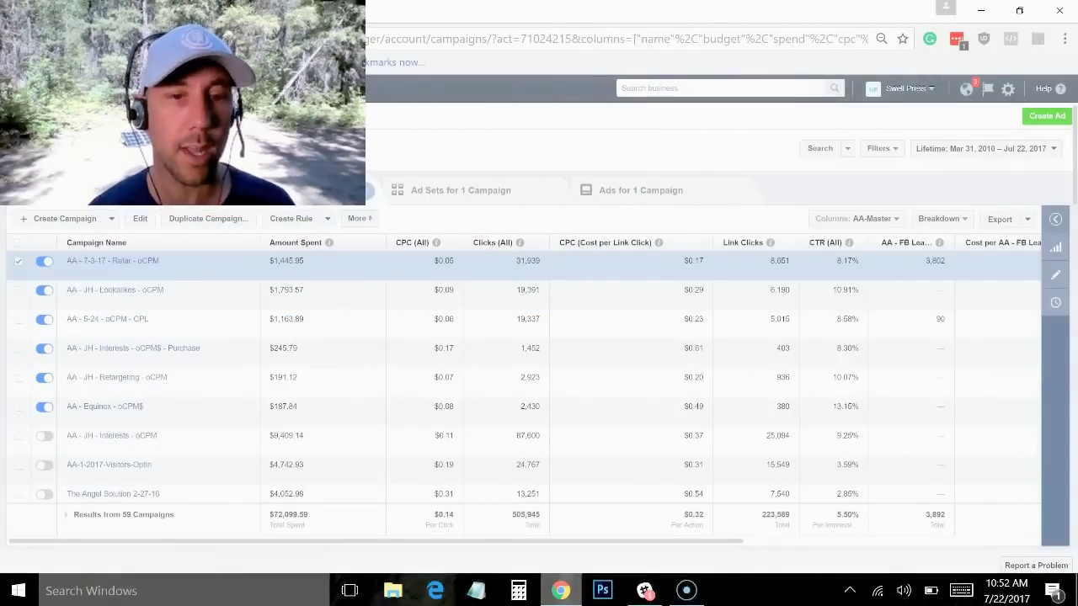
Step: Open the top campaign's 19 ad sets ($1,446.98 spent) and scroll through the list
left_click(112, 261)
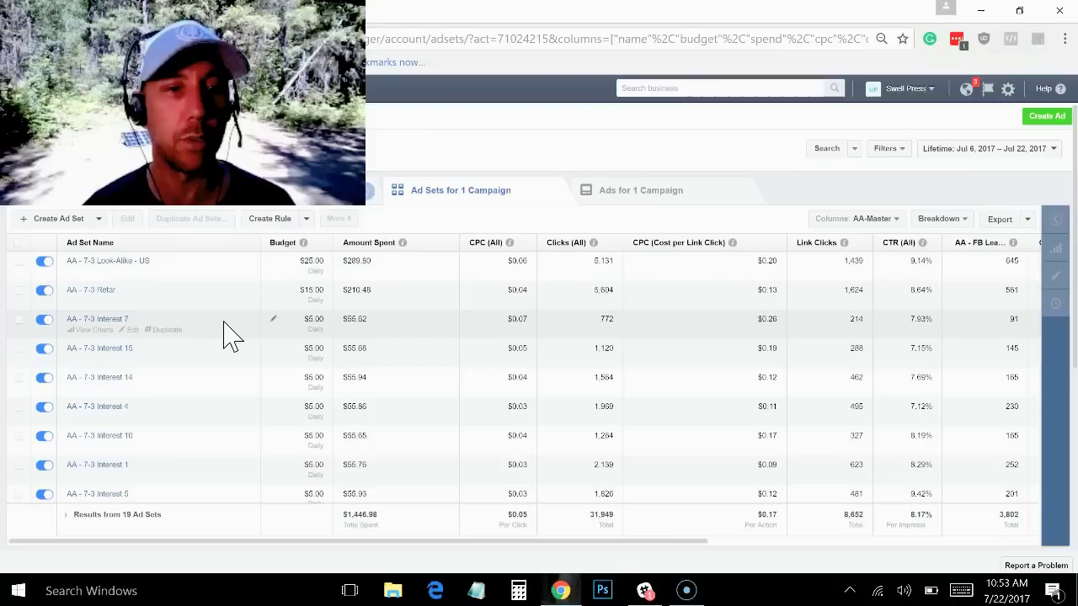
scroll(230, 337, "down", 4)
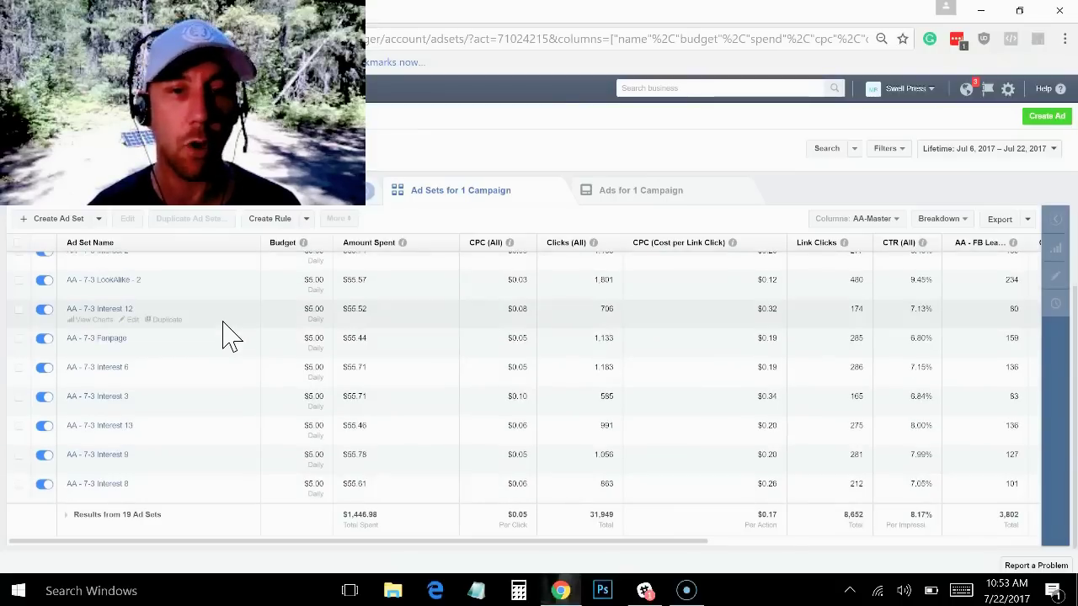
scroll(216, 374, "up", 5)
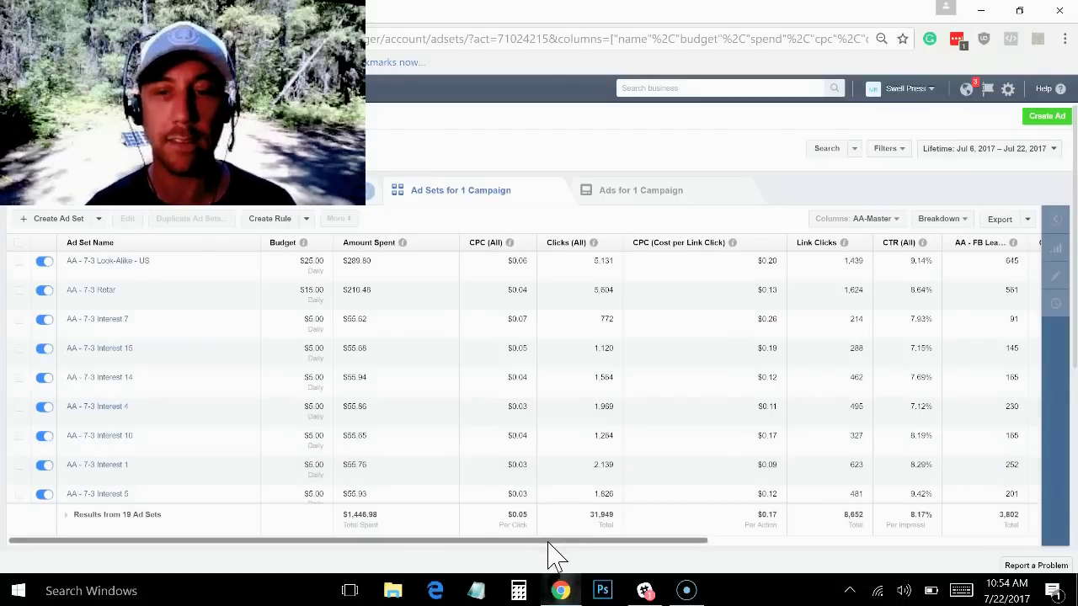
Step: Scroll the ad sets table sideways to show the New Customer and cost per new customer columns
left_click_drag(552, 541, 662, 547)
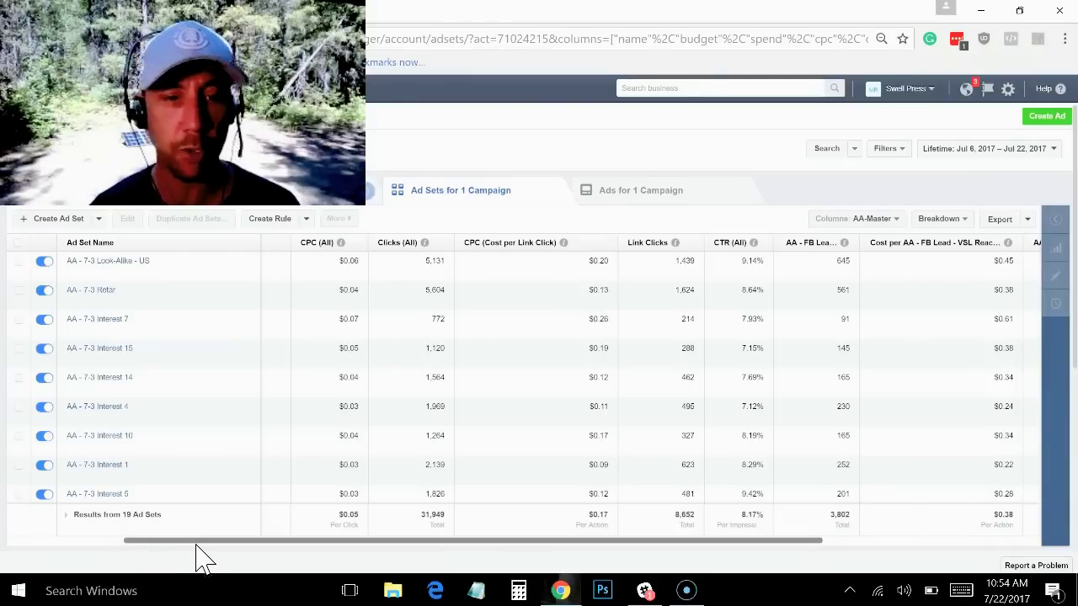
left_click_drag(196, 543, 376, 546)
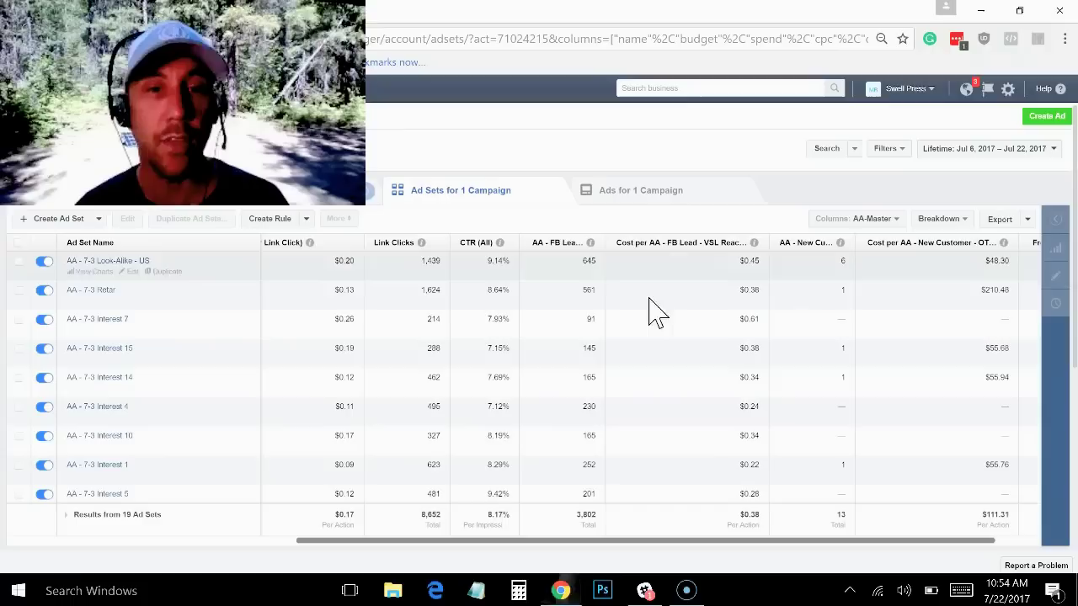
mouse_move(296, 274)
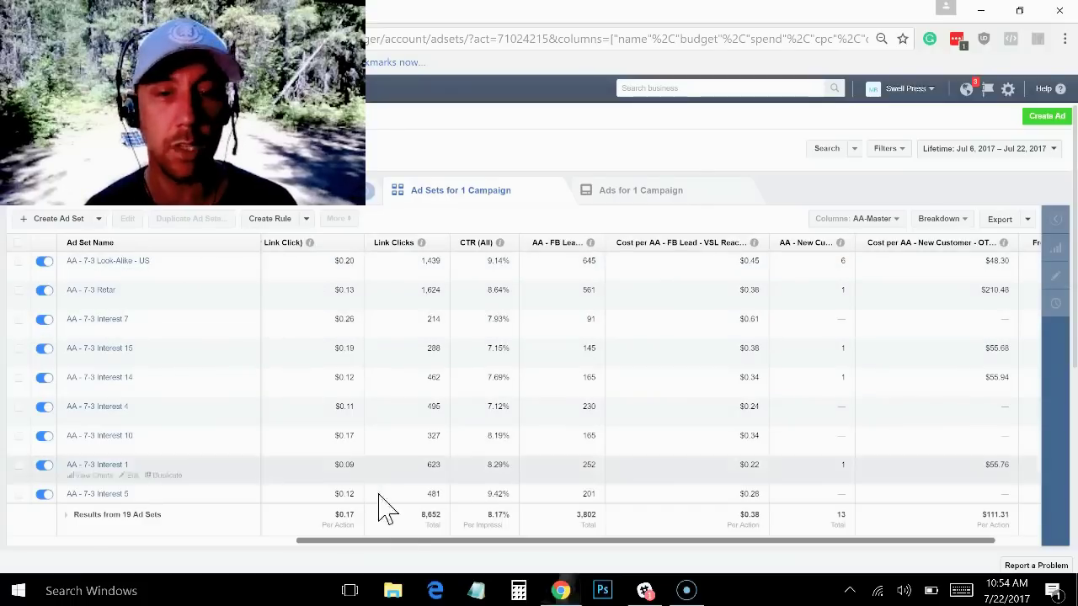
left_click_drag(413, 543, 85, 558)
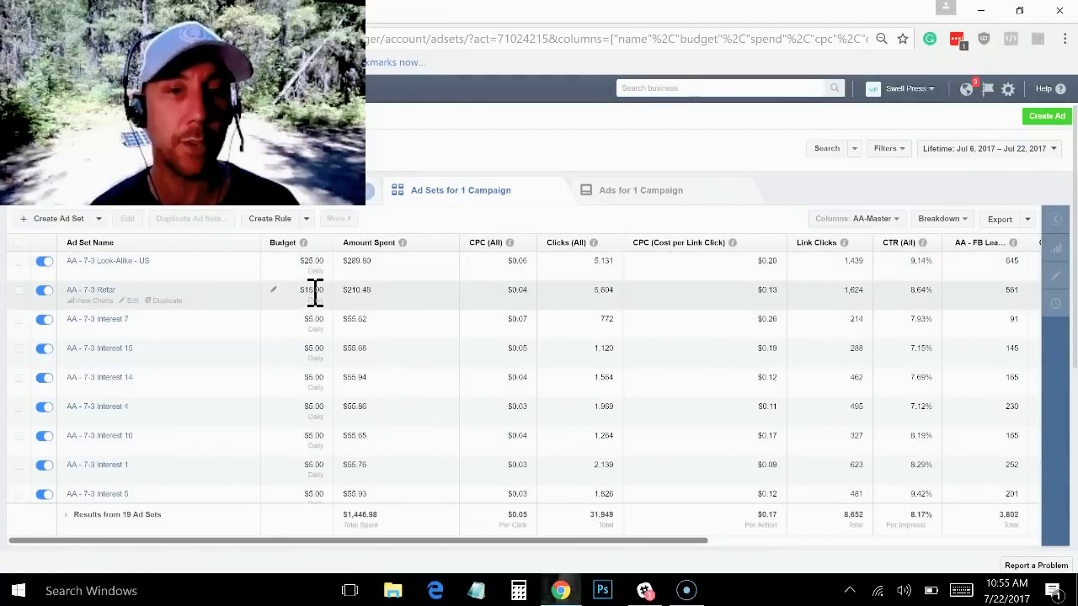
left_click_drag(410, 546, 799, 513)
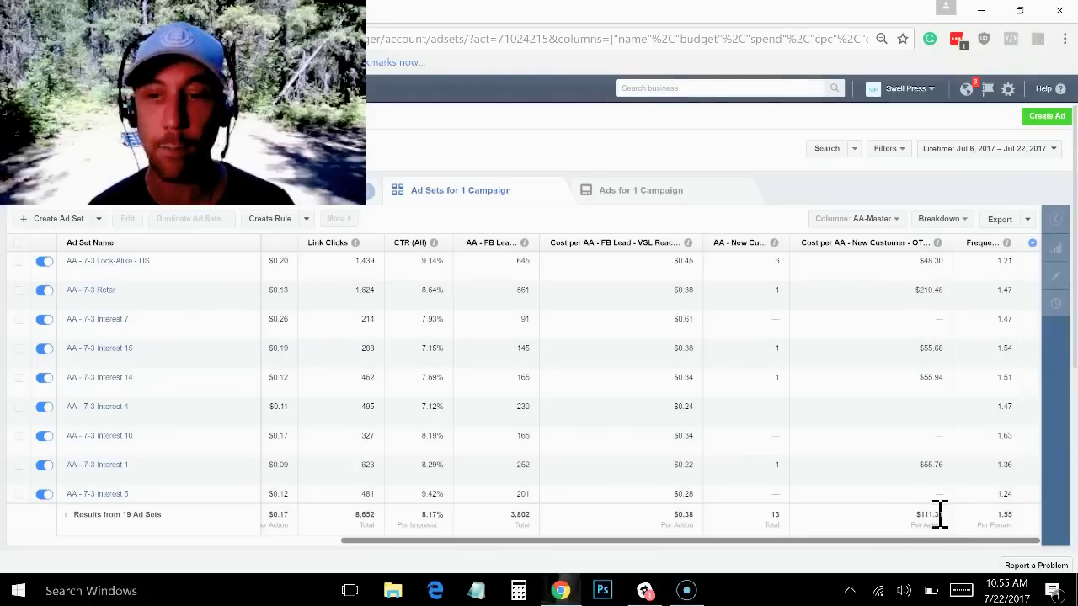
Step: Switch off the AA - 7-3 Retar ad set and review the list below it
left_click(44, 290)
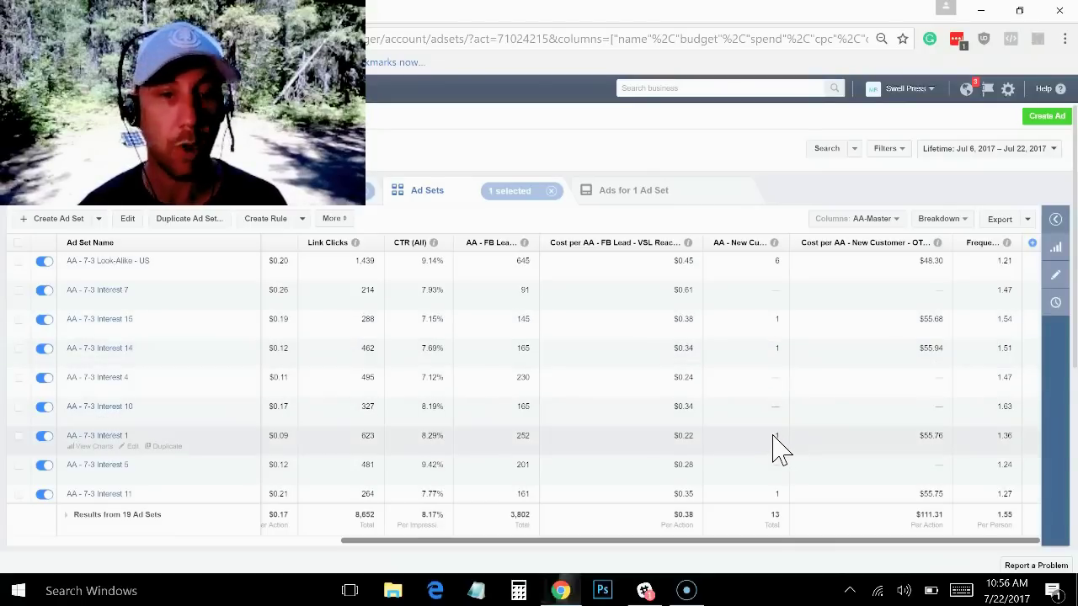
scroll(775, 446, "down", 2)
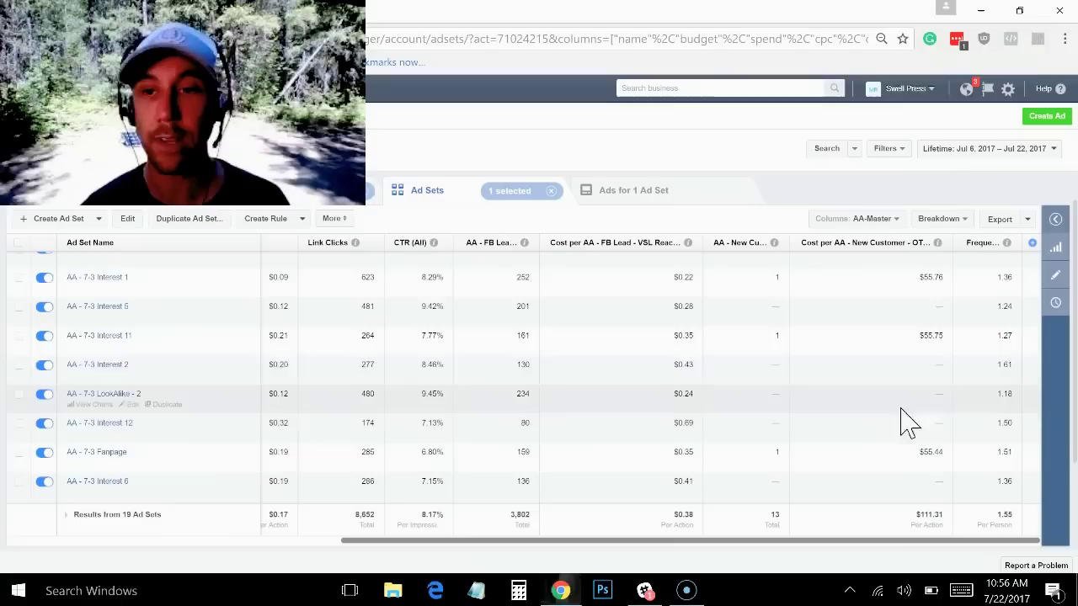
scroll(930, 286, "down", 2)
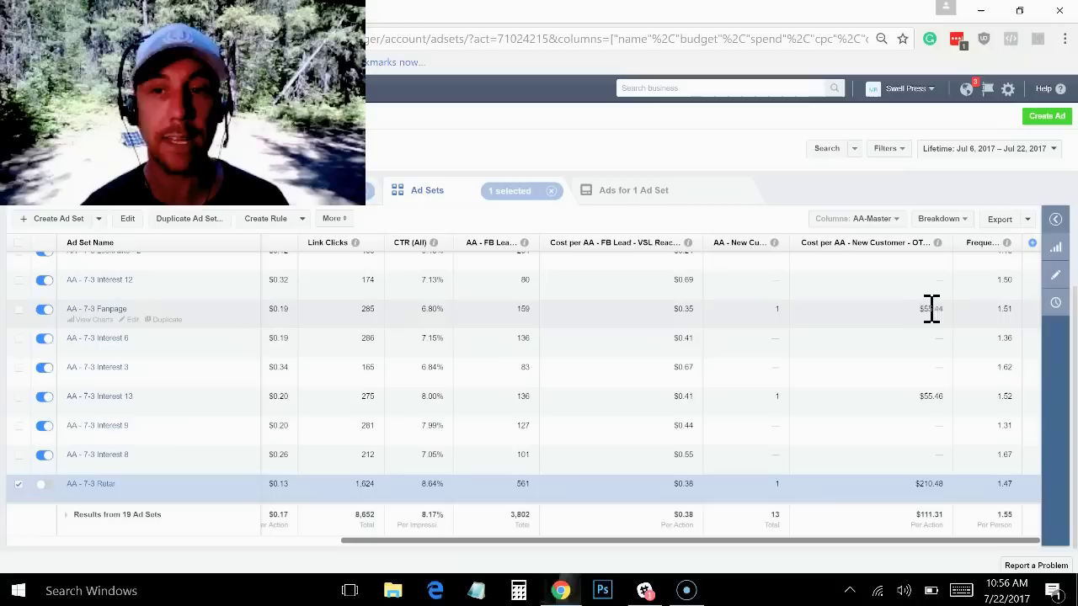
scroll(924, 319, "up", 3)
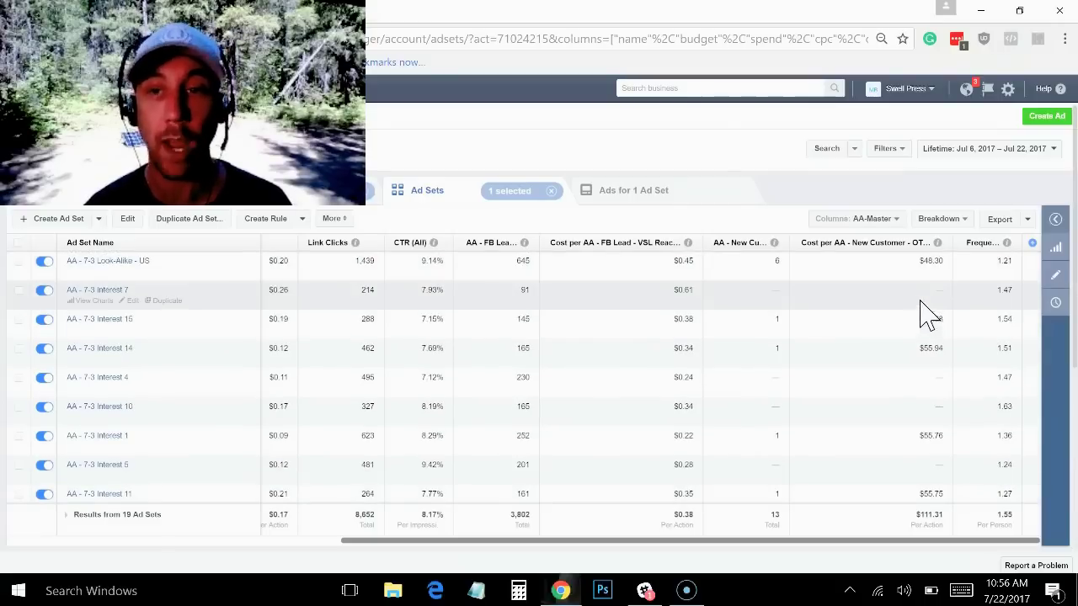
scroll(939, 383, "down", 3)
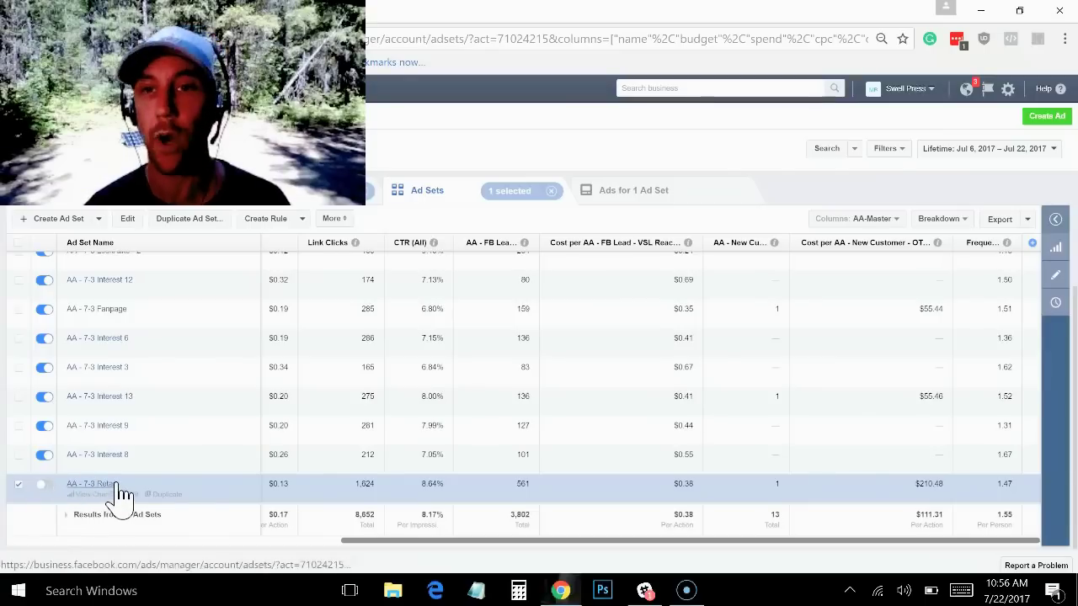
Step: Filter the ad sets by Delivery: Active, leaving 18 ad sets listed
left_click(897, 153)
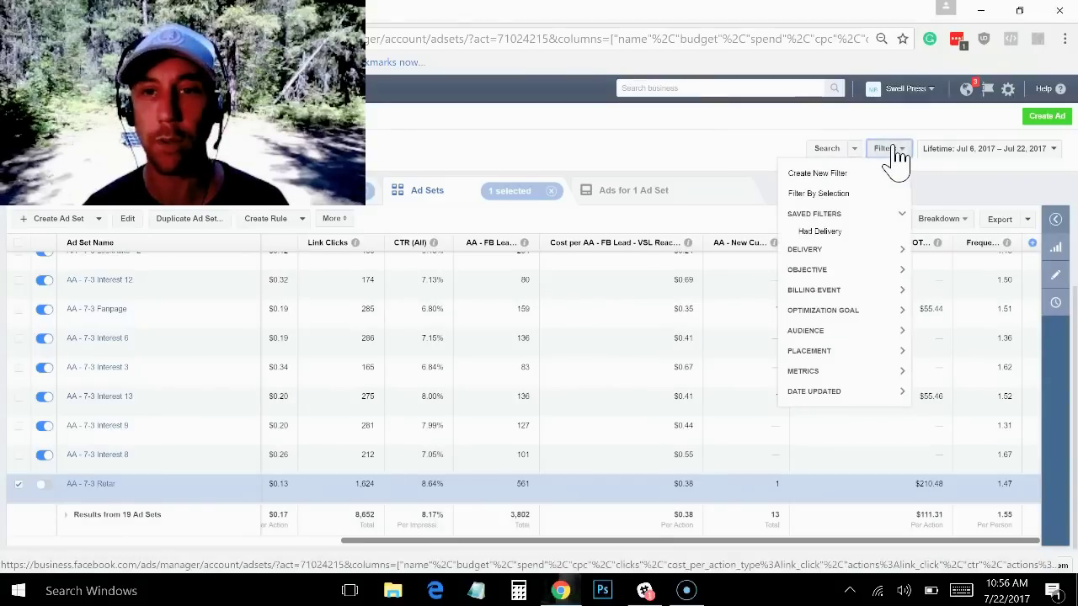
left_click(838, 251)
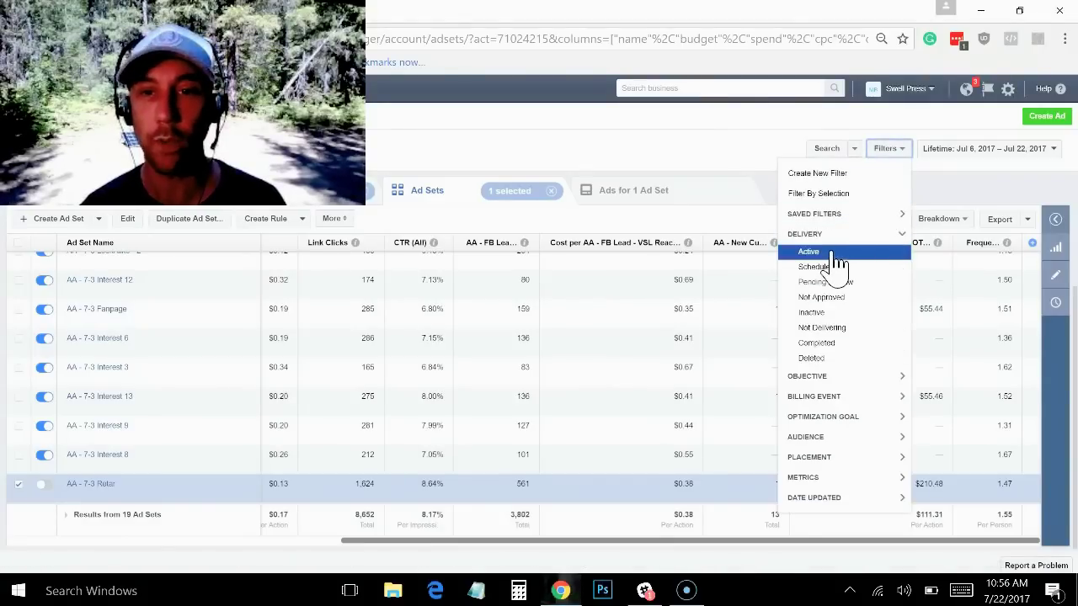
left_click(835, 254)
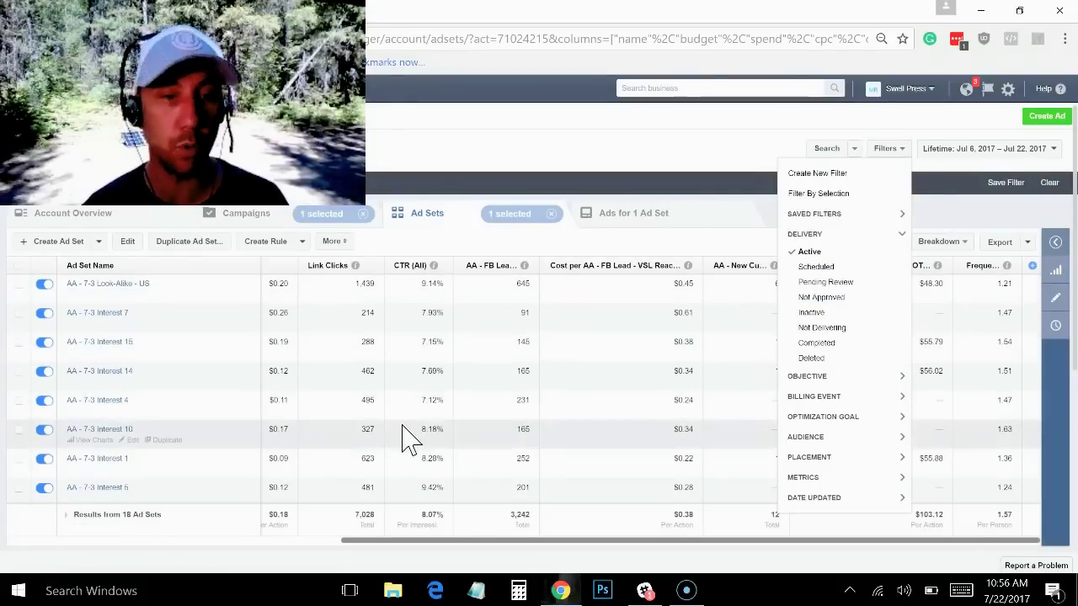
scroll(229, 410, "down", 3)
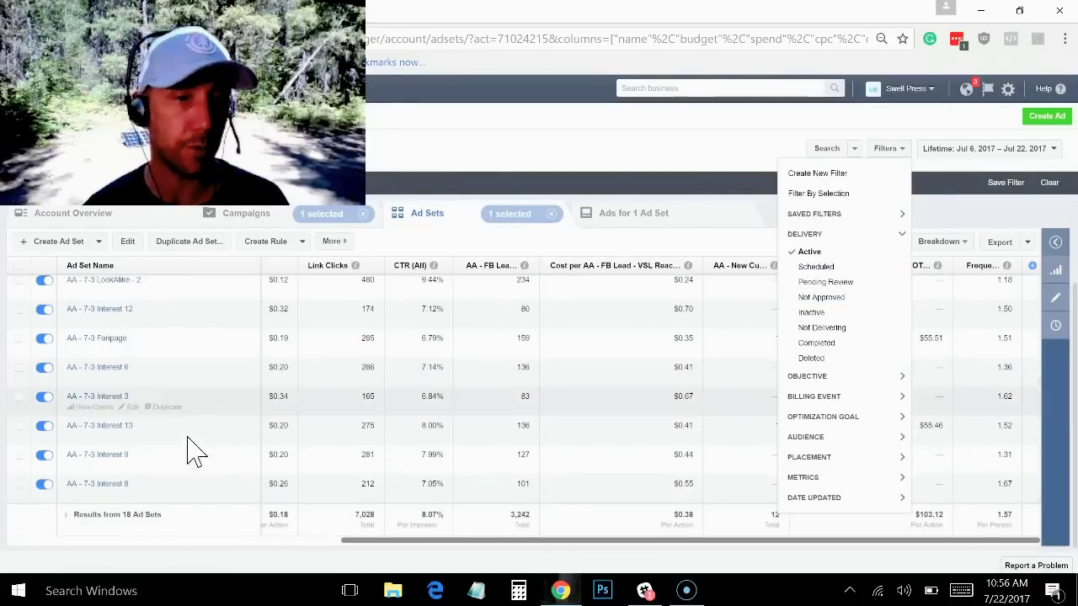
left_click(713, 169)
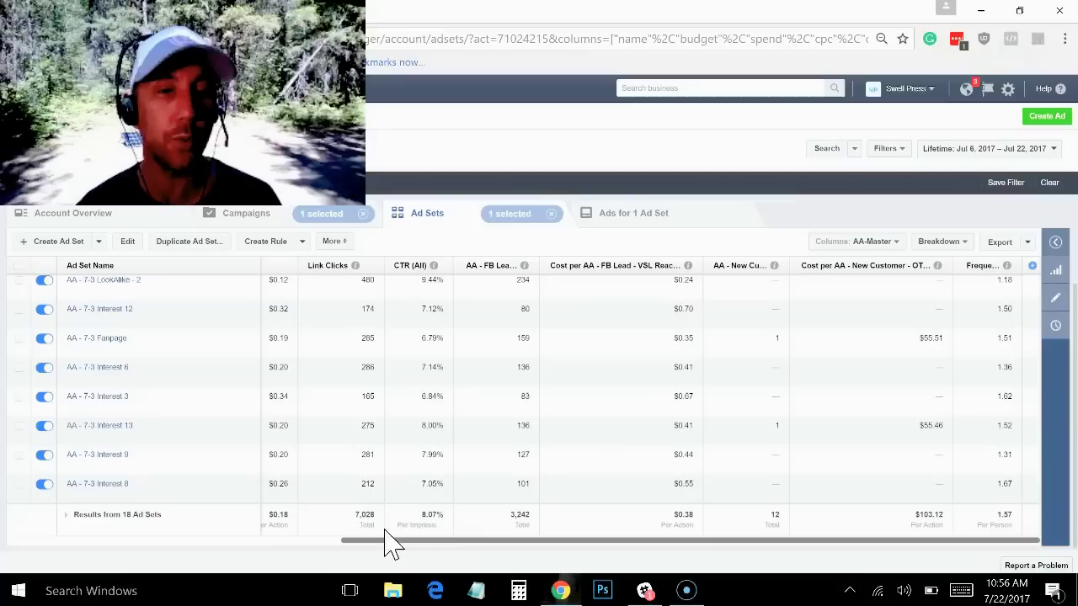
Step: Scroll across the active ad sets' metrics and return to the Budget and Amount Spent columns
left_click_drag(383, 543, 214, 553)
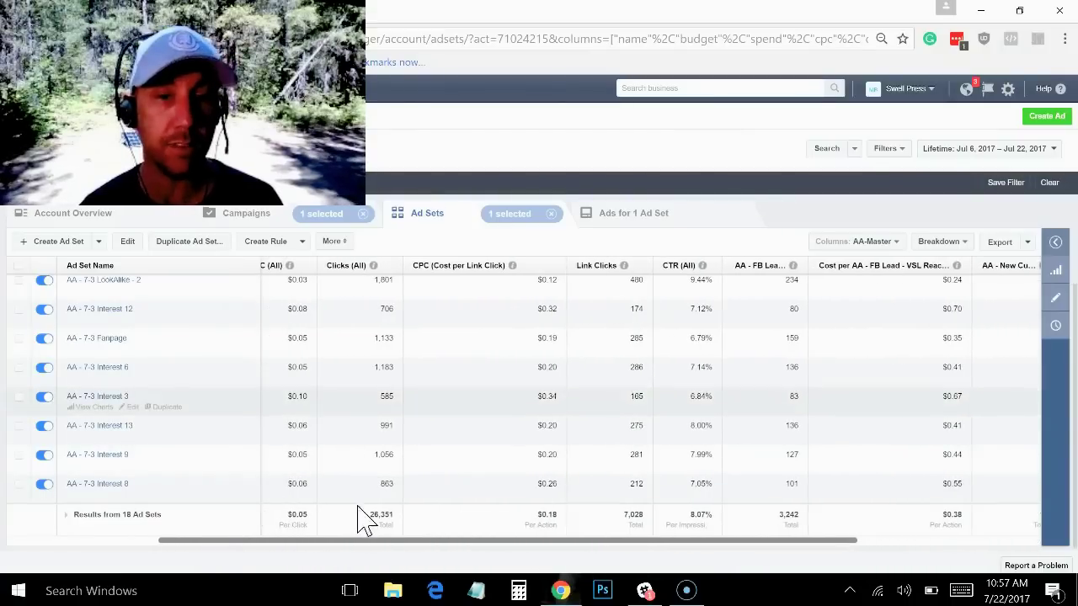
left_click_drag(347, 543, 211, 543)
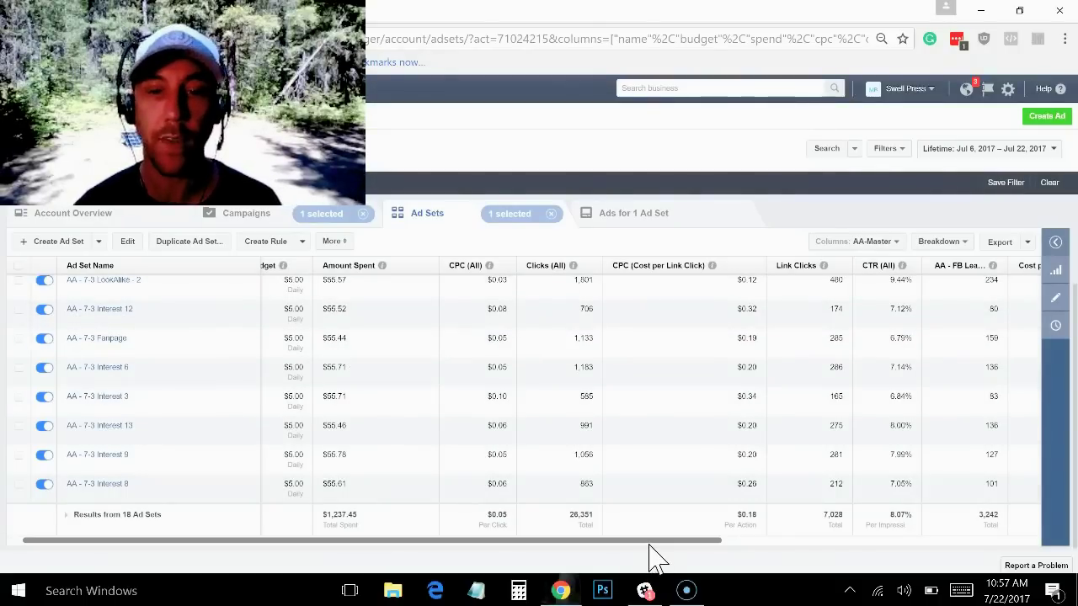
left_click_drag(653, 543, 990, 510)
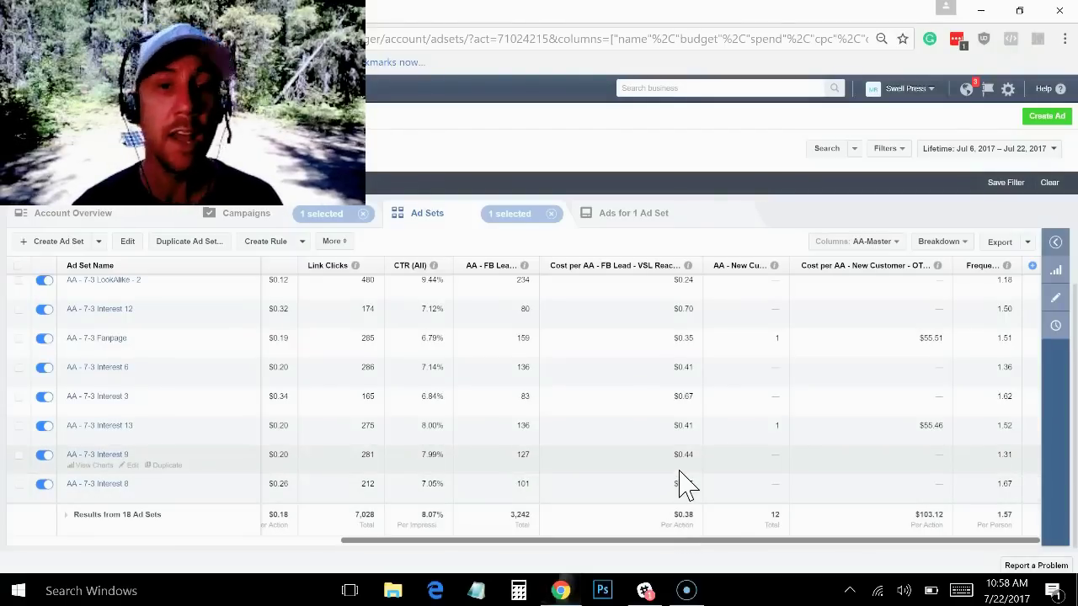
scroll(687, 485, "down", 3)
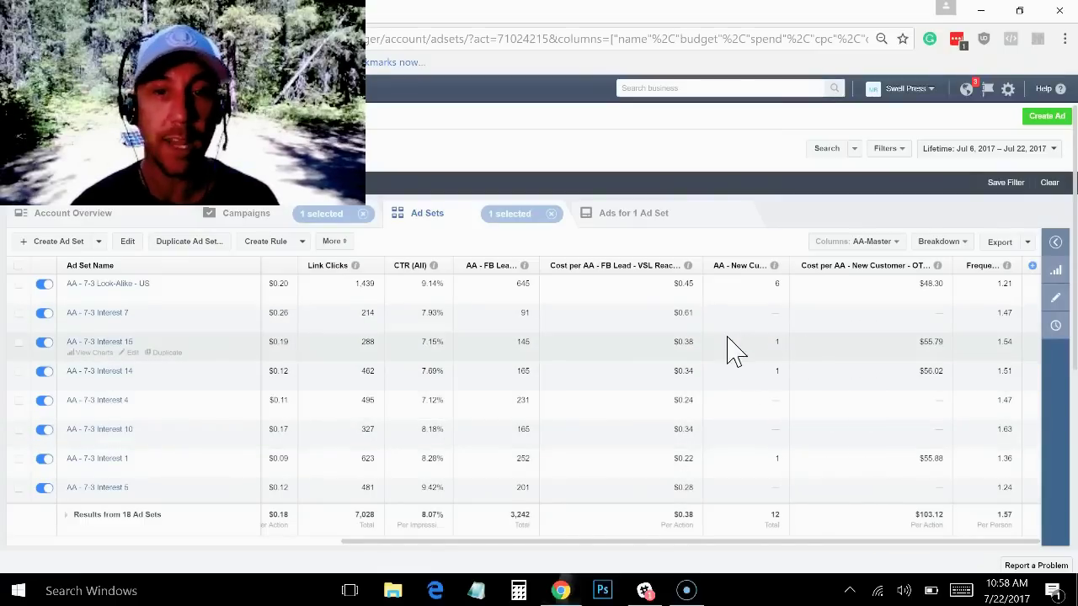
left_click_drag(556, 543, 432, 546)
scroll(468, 556, "right", 2)
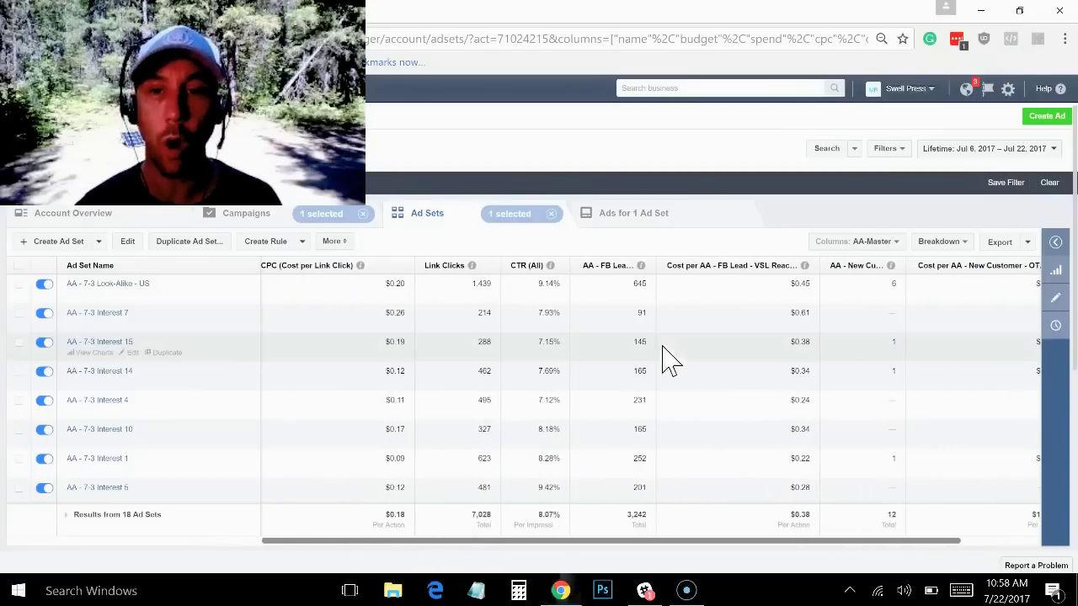
left_click_drag(780, 545, 891, 546)
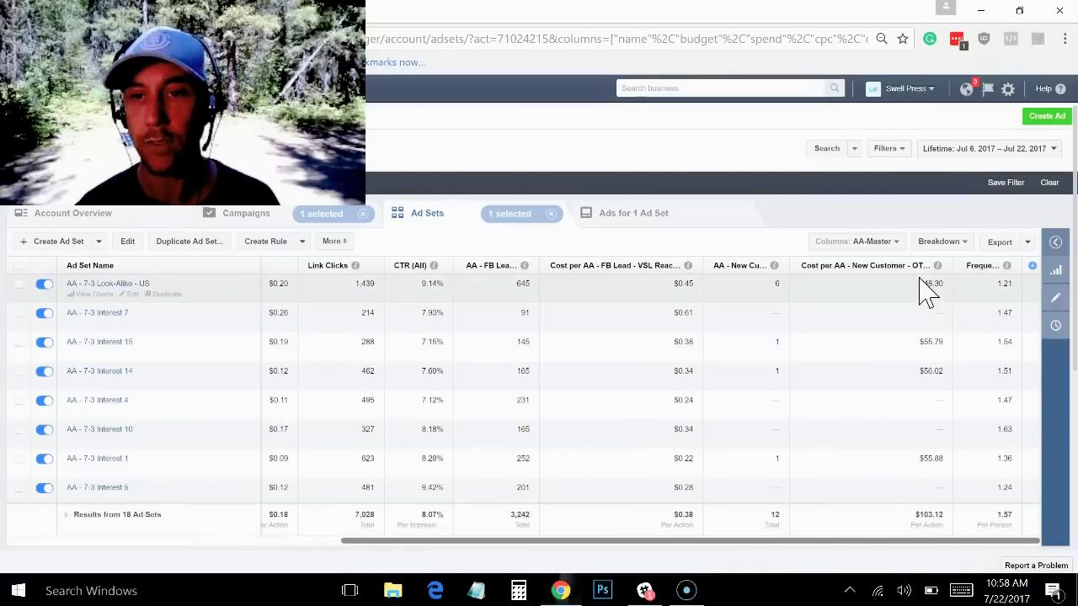
scroll(928, 308, "down", 3)
scroll(929, 303, "up", 4)
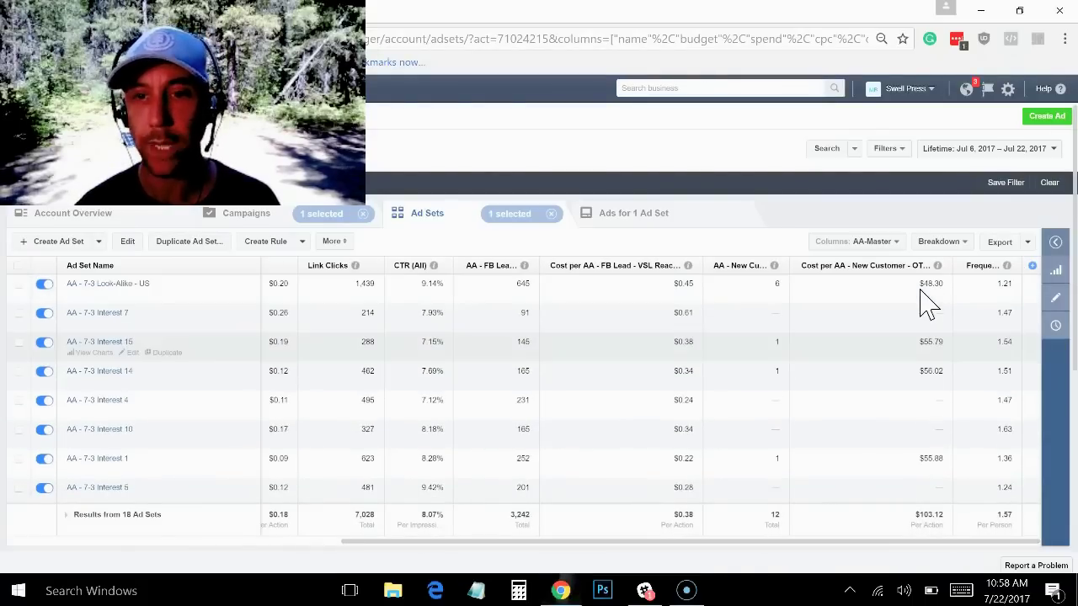
left_click_drag(668, 557, 257, 560)
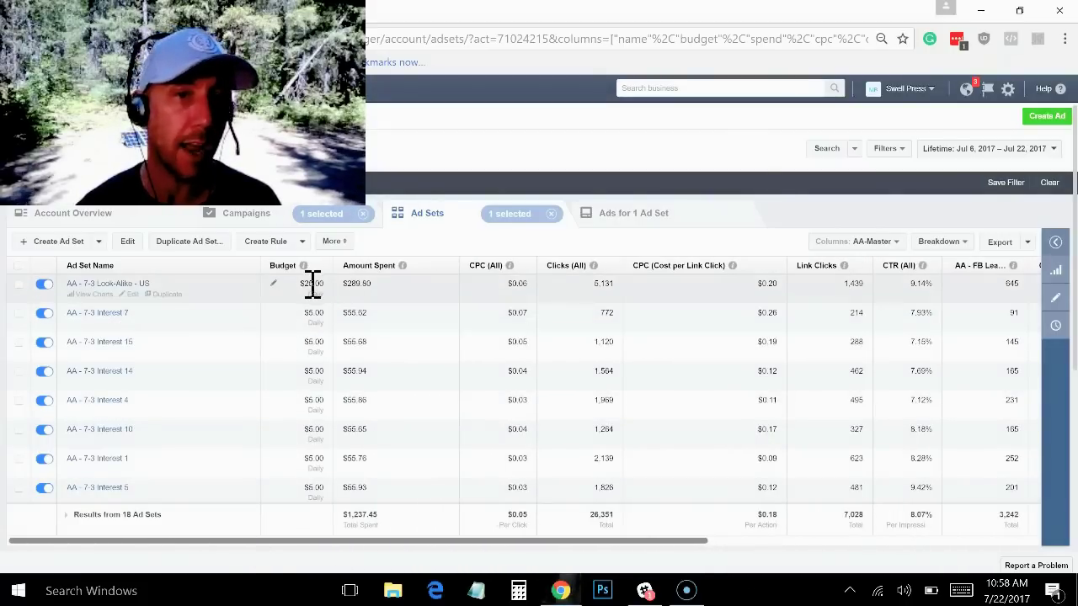
Step: Change the AA - 7-3 Look-Alike - US ad set's daily budget to $35.00
left_click(312, 287)
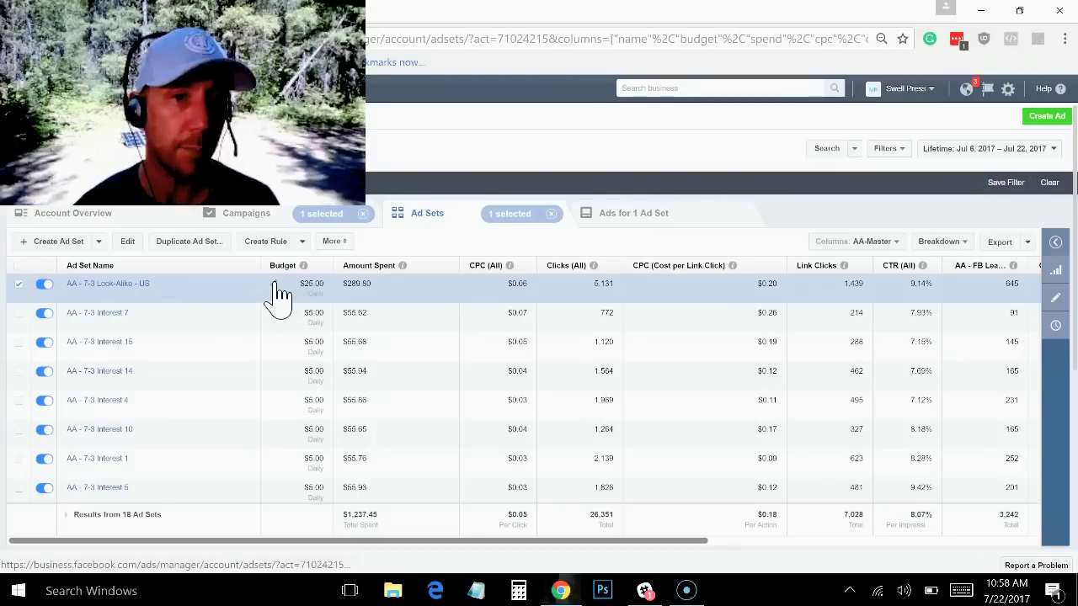
left_click(273, 284)
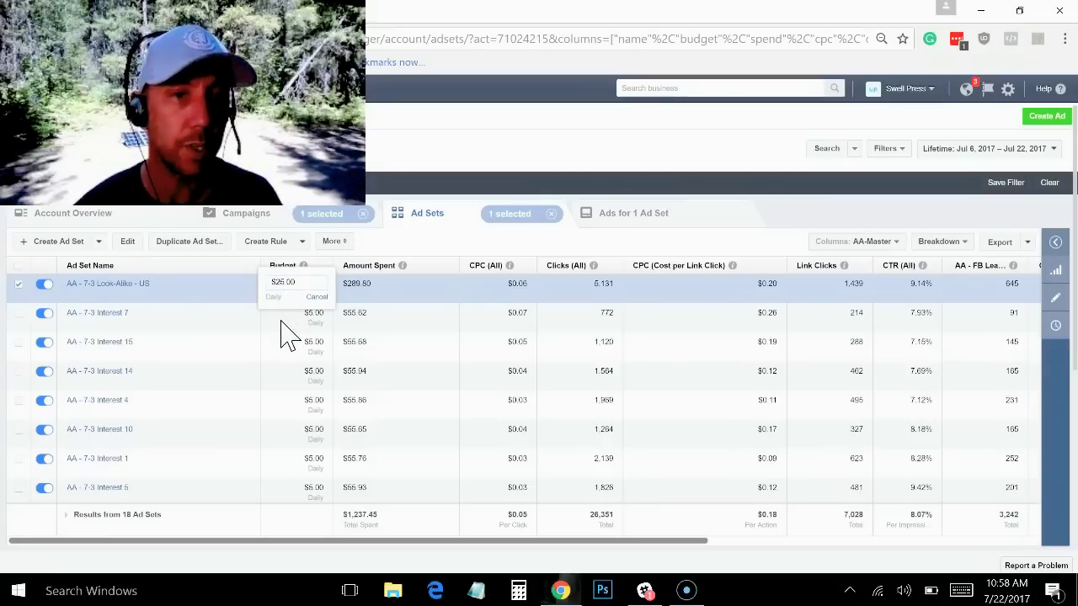
left_click(290, 327)
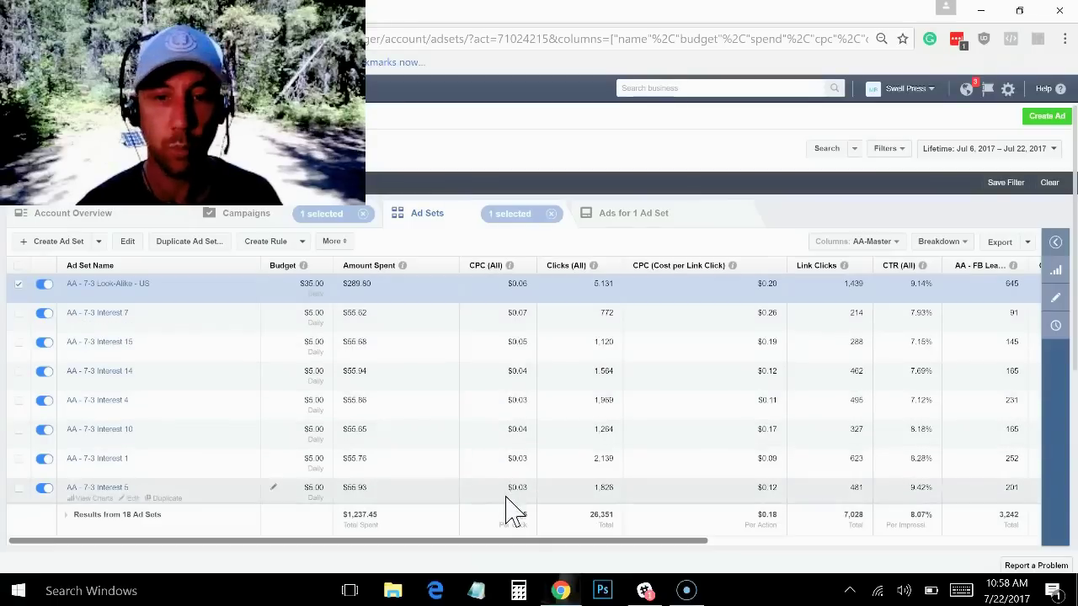
left_click_drag(537, 544, 753, 385)
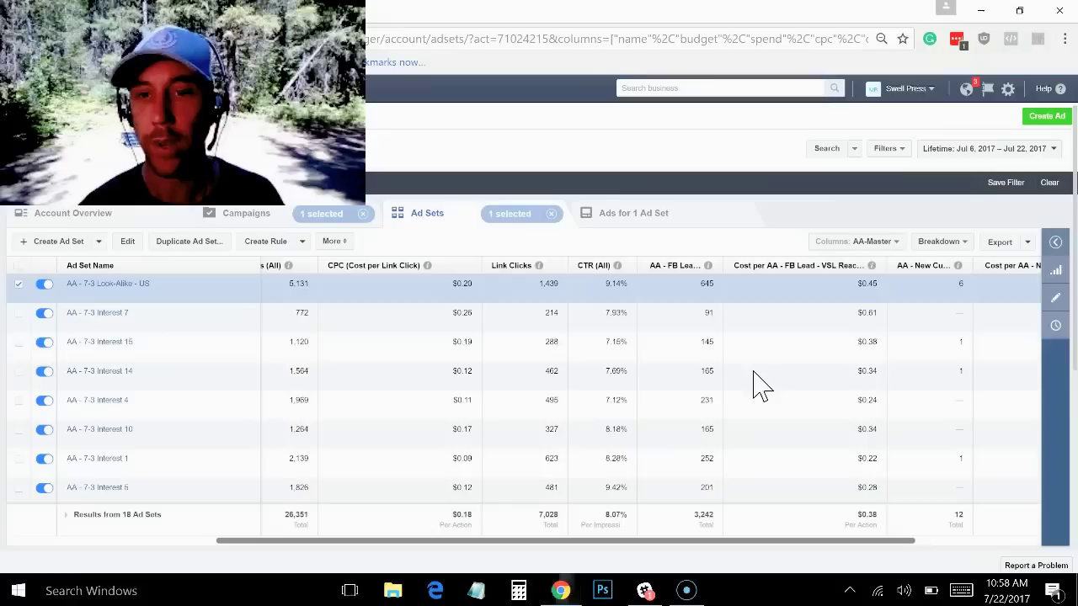
left_click(230, 361)
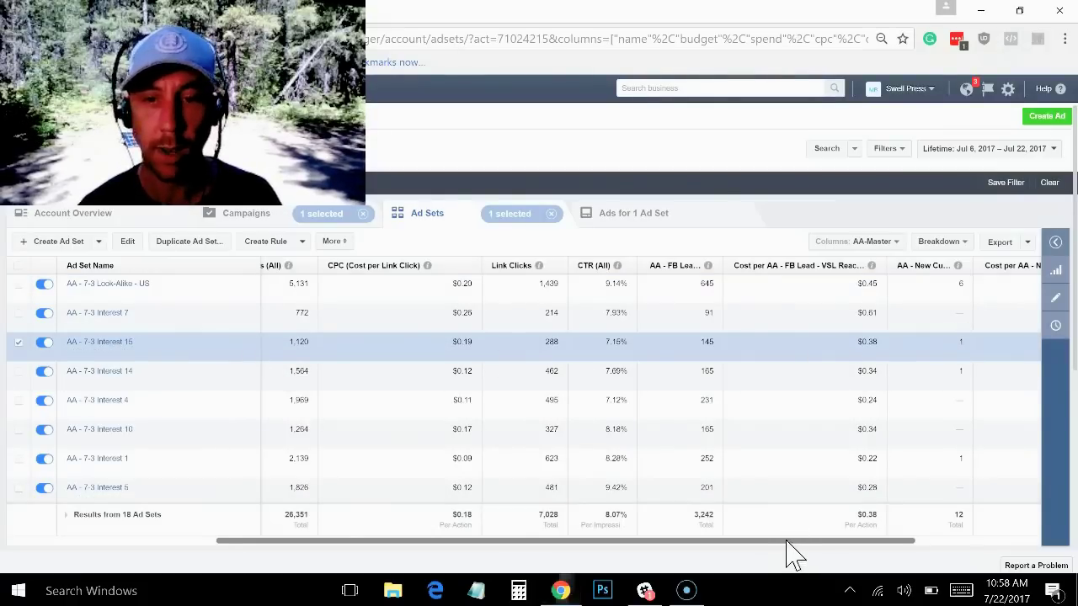
Step: Set the AA - 7-3 Interest 15 daily budget to $10.00
left_click_drag(787, 543, 469, 573)
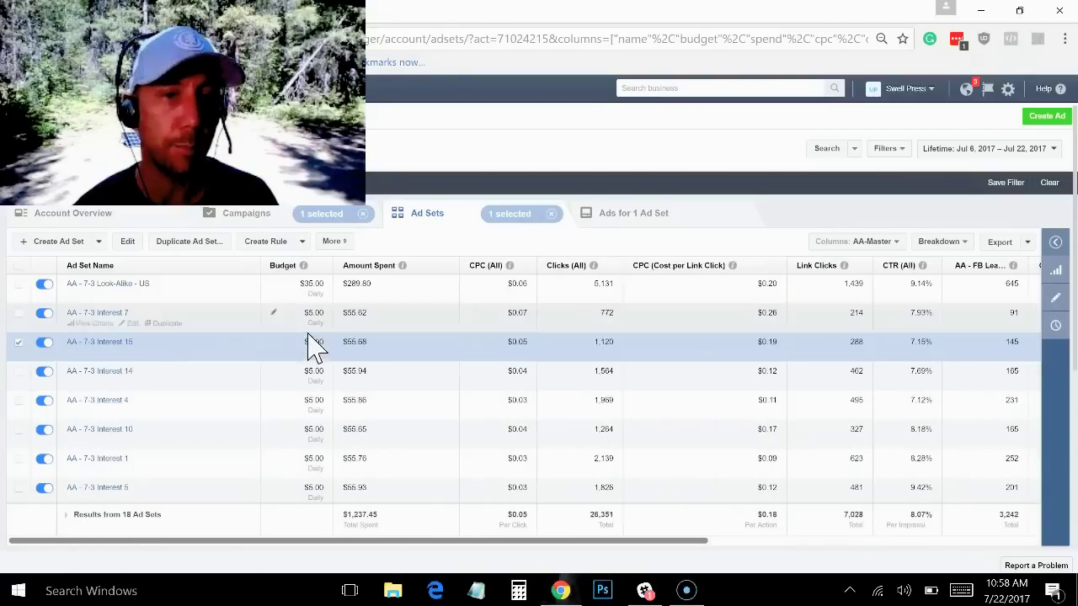
left_click(277, 341)
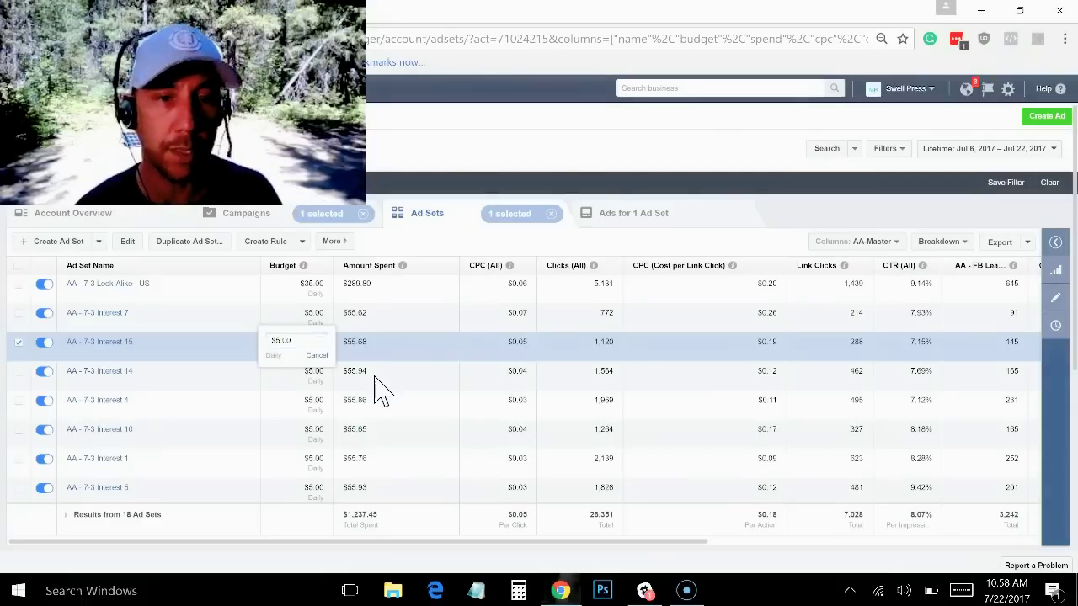
key("Return")
mouse_move(449, 546)
left_mouse_down()
mouse_move(458, 558)
mouse_move(707, 568)
mouse_move(446, 566)
left_mouse_up()
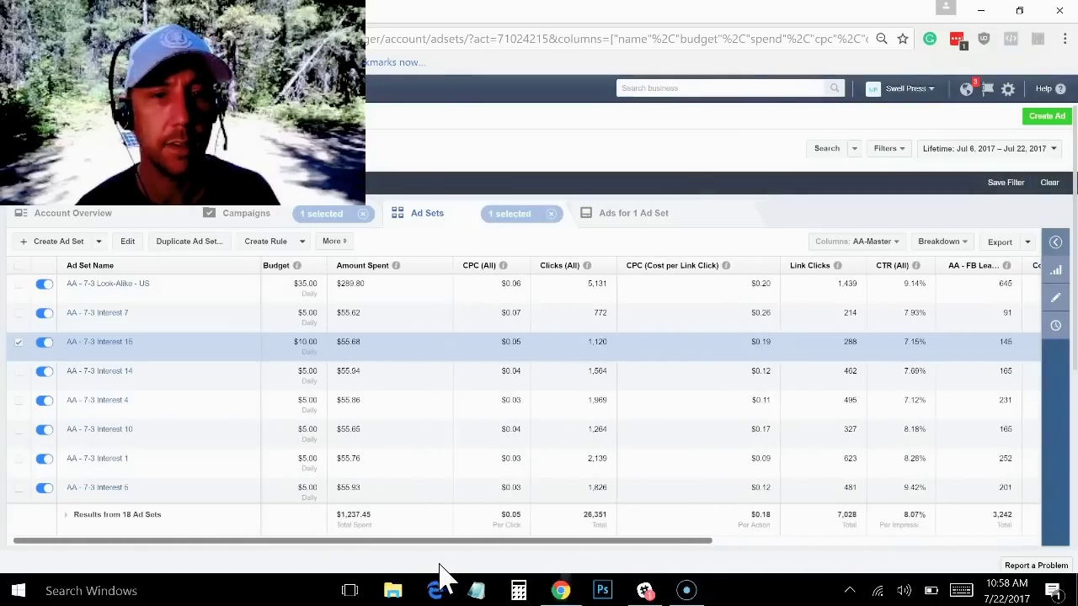
Step: Set the AA - 7-3 Interest 14 daily budget to $10.00
left_click(386, 386)
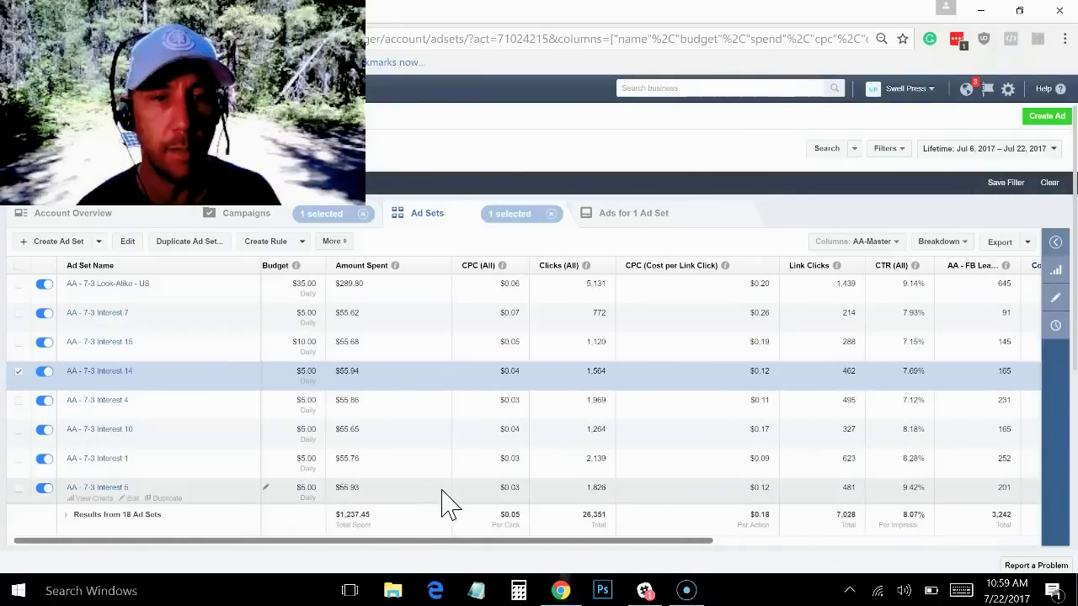
left_click_drag(484, 543, 782, 553)
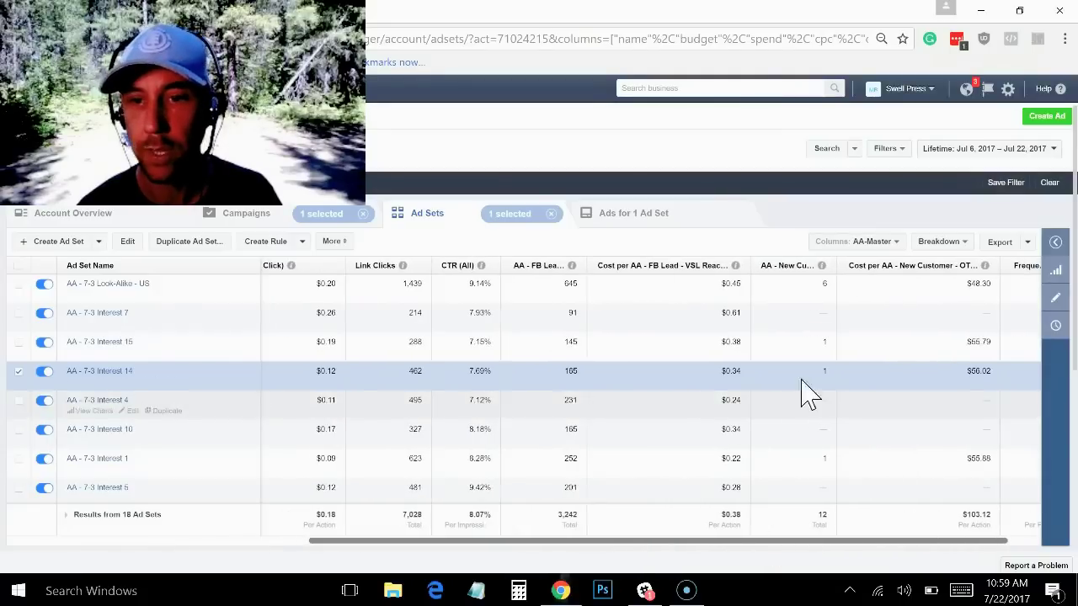
left_click_drag(679, 547, 331, 565)
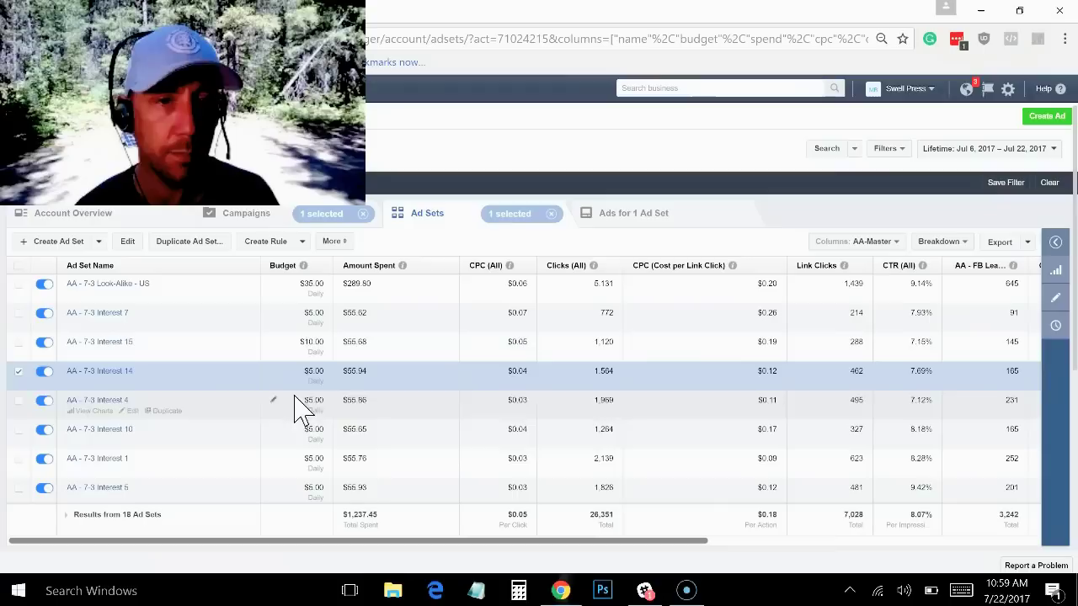
left_click(274, 371)
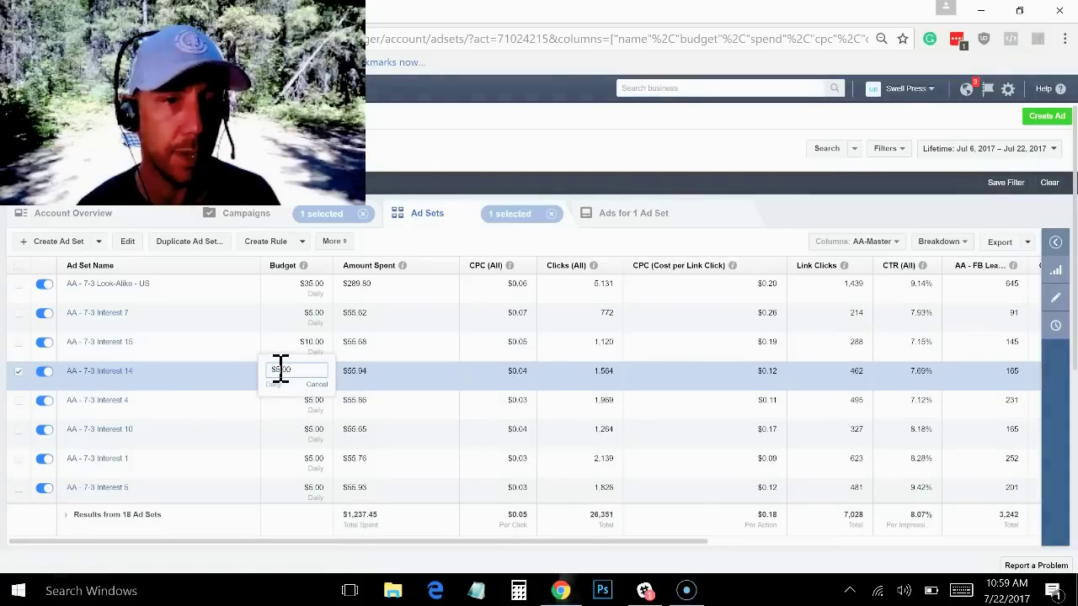
type("10")
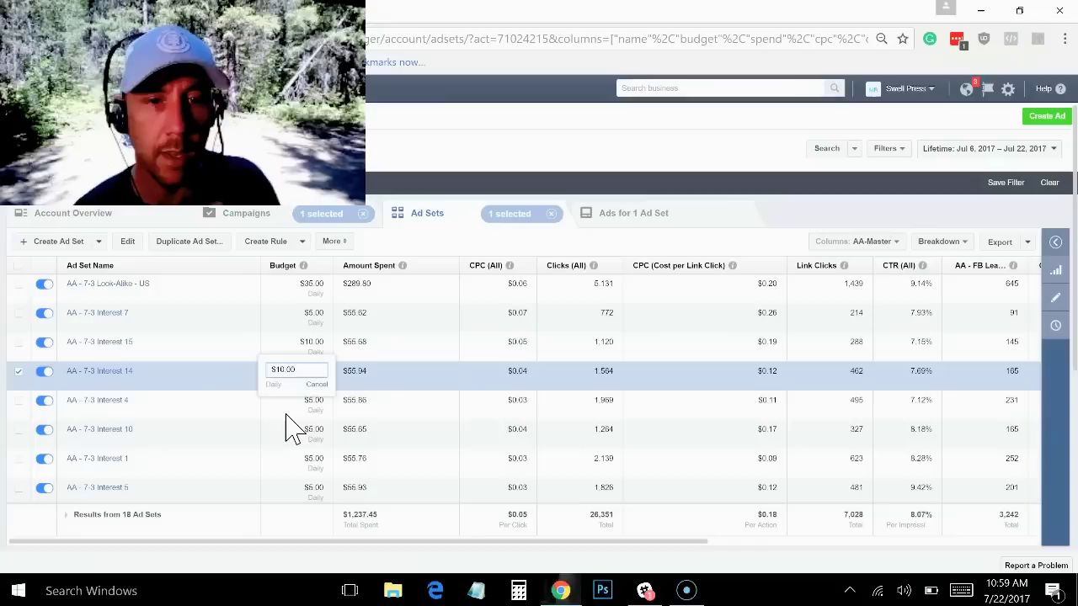
key("Return")
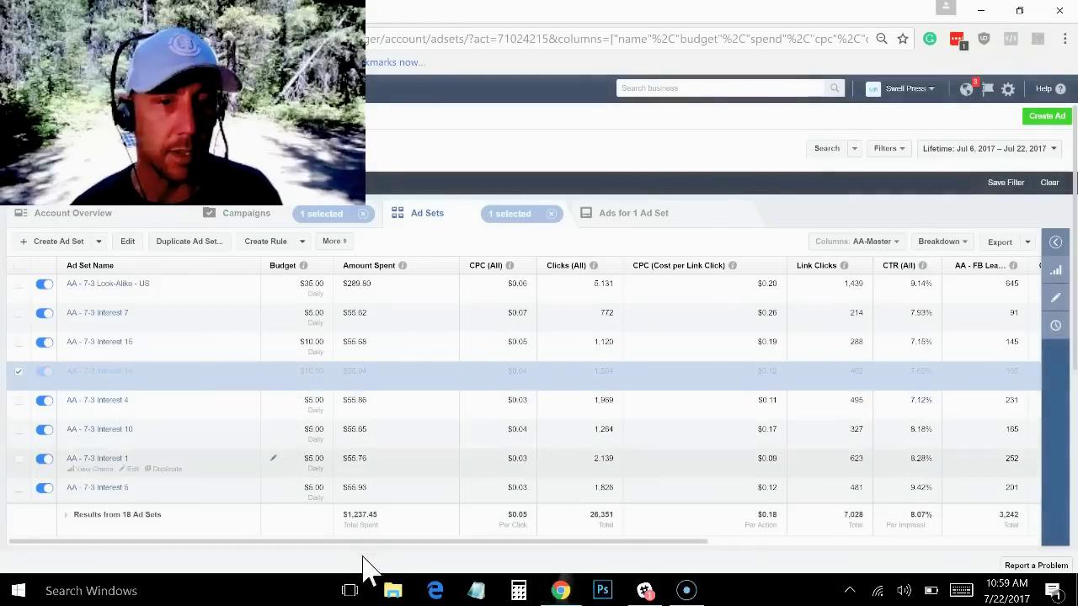
left_click_drag(368, 553, 601, 523)
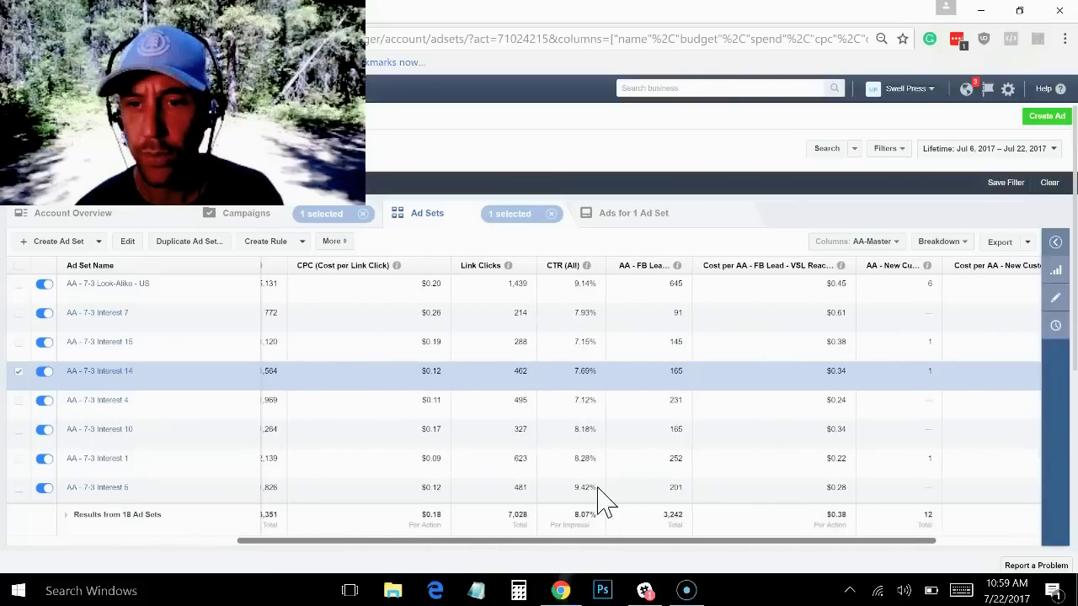
Step: Change the AA - 7-3 Interest 1 daily budget from $5.00 to $10.00
left_click(788, 462)
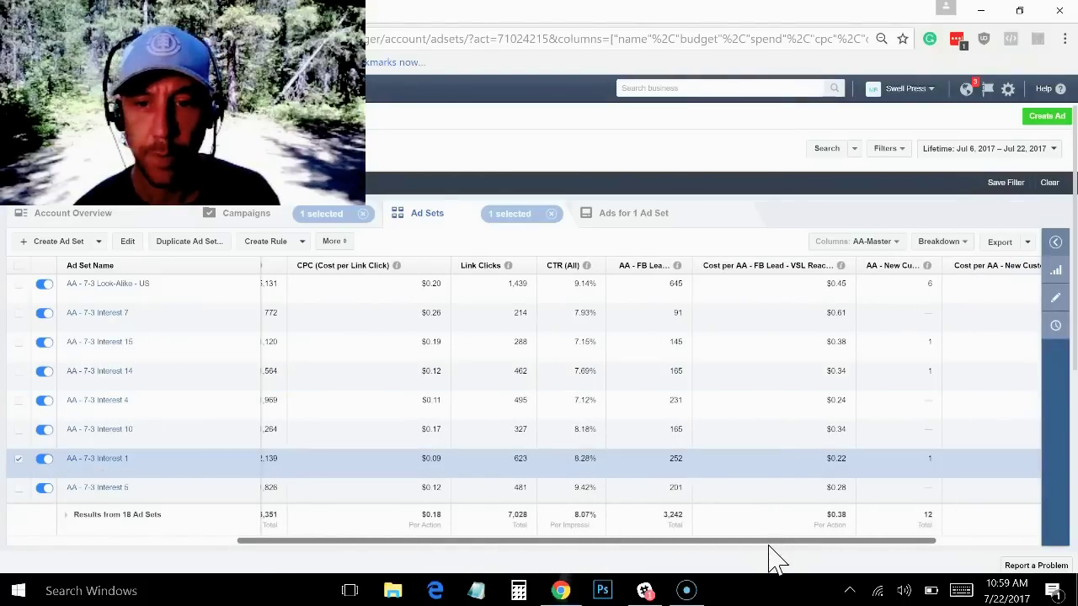
left_click_drag(749, 544, 480, 559)
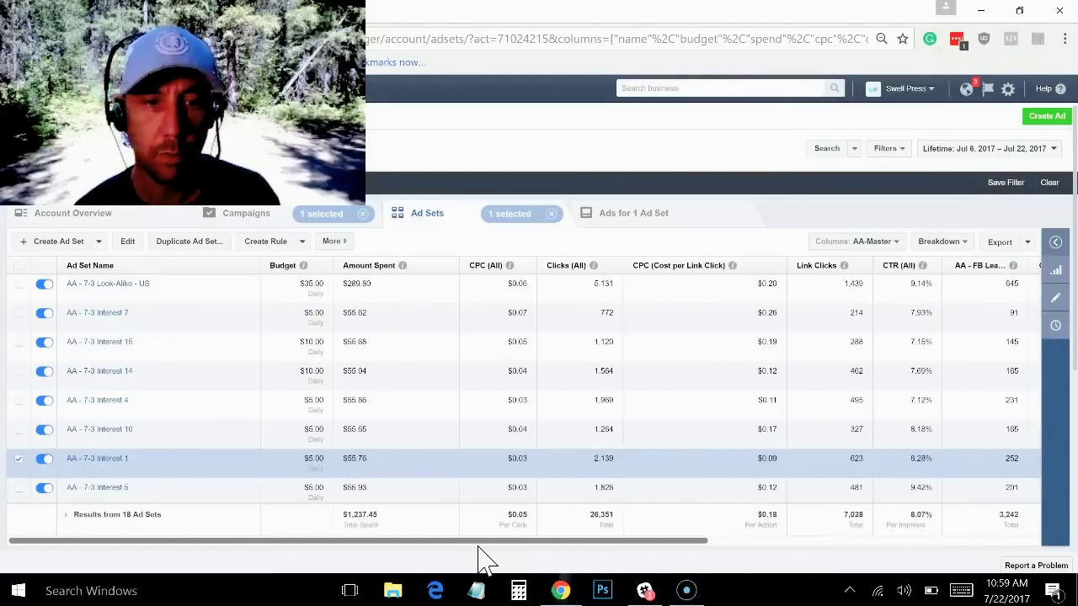
left_click(275, 459)
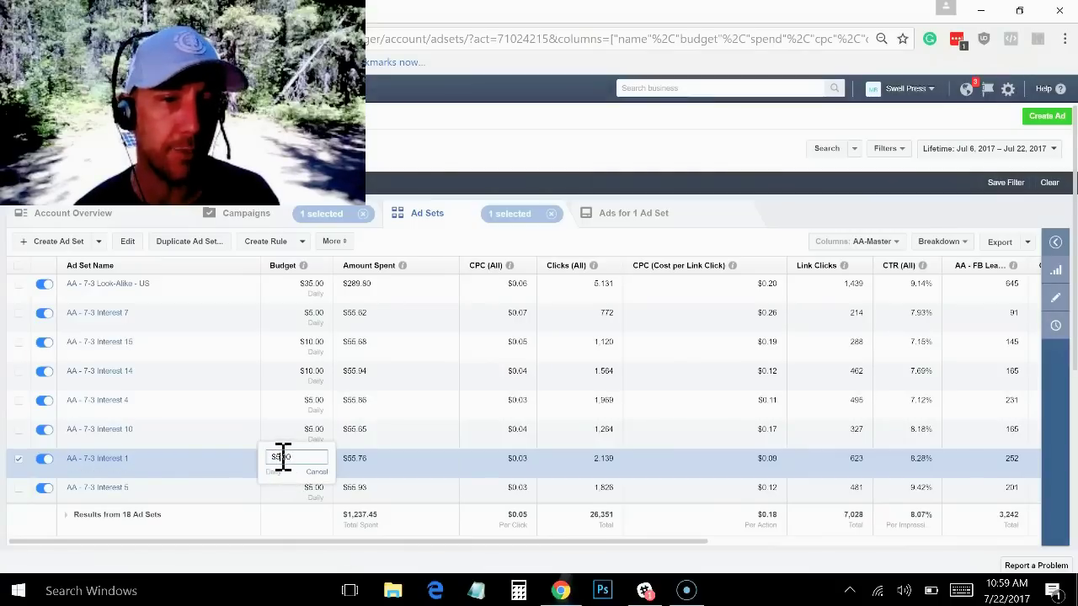
double_click(283, 456)
type("10.00")
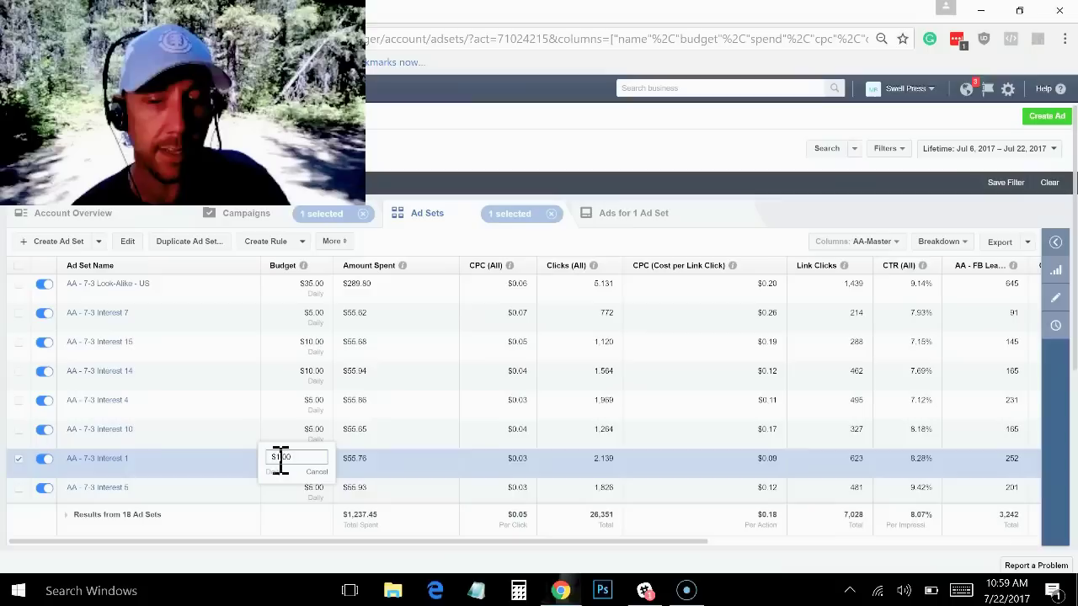
key("Return")
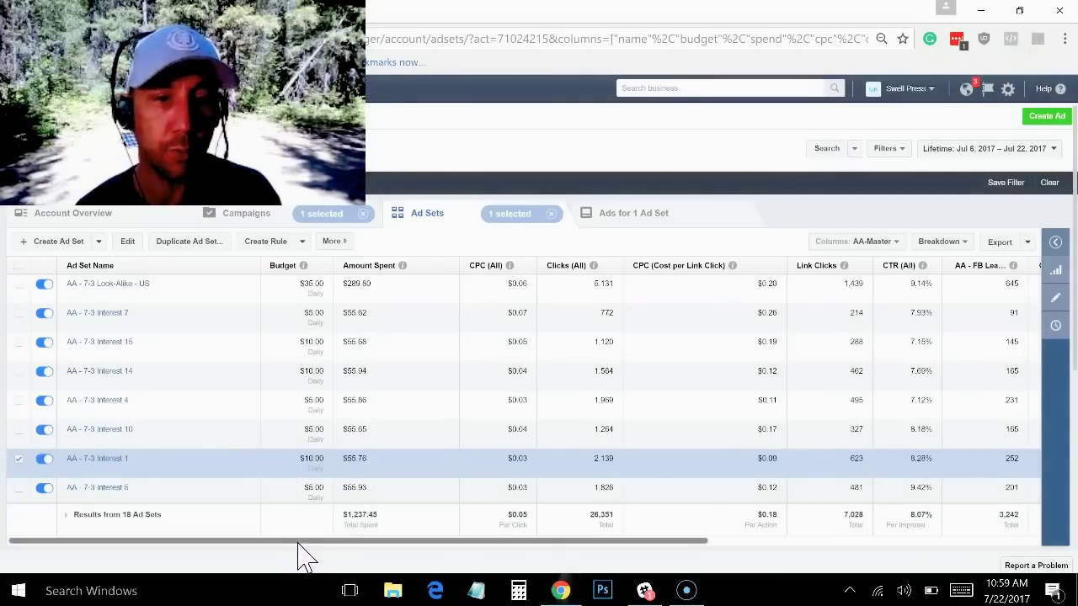
left_click_drag(300, 546, 582, 564)
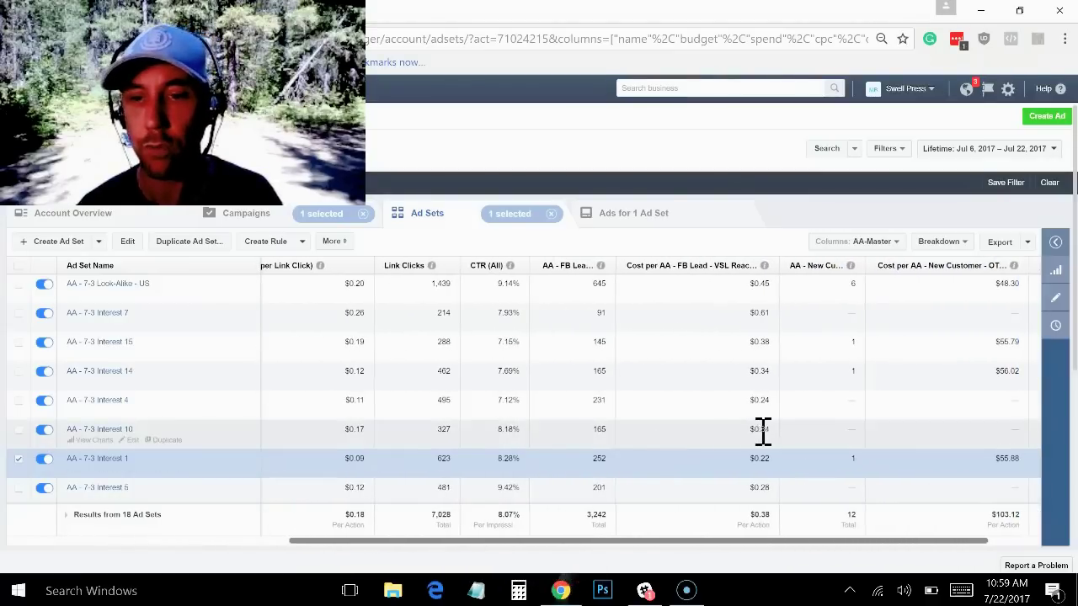
Step: Change the AA - 7-3 Interest 11 daily budget from $5.00 to $10.00
scroll(774, 440, "down", 2)
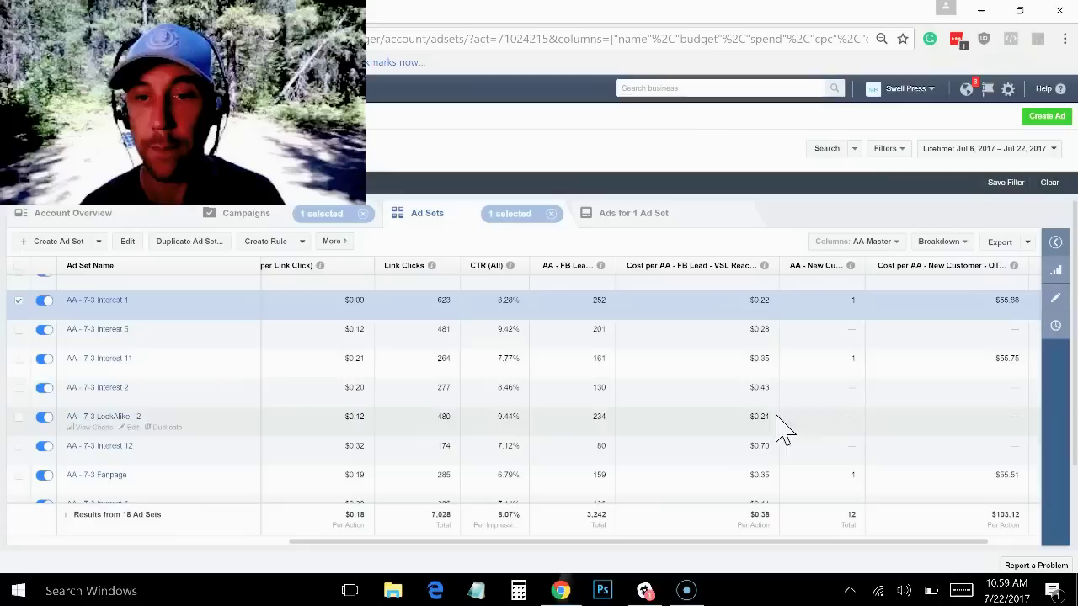
left_click(807, 369)
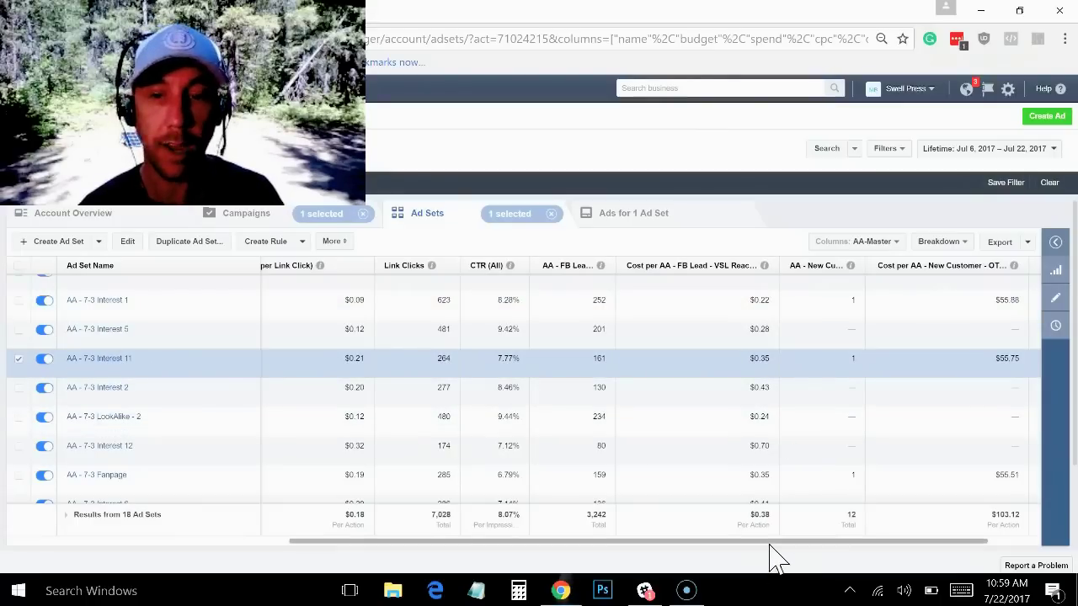
left_click_drag(777, 558, 454, 572)
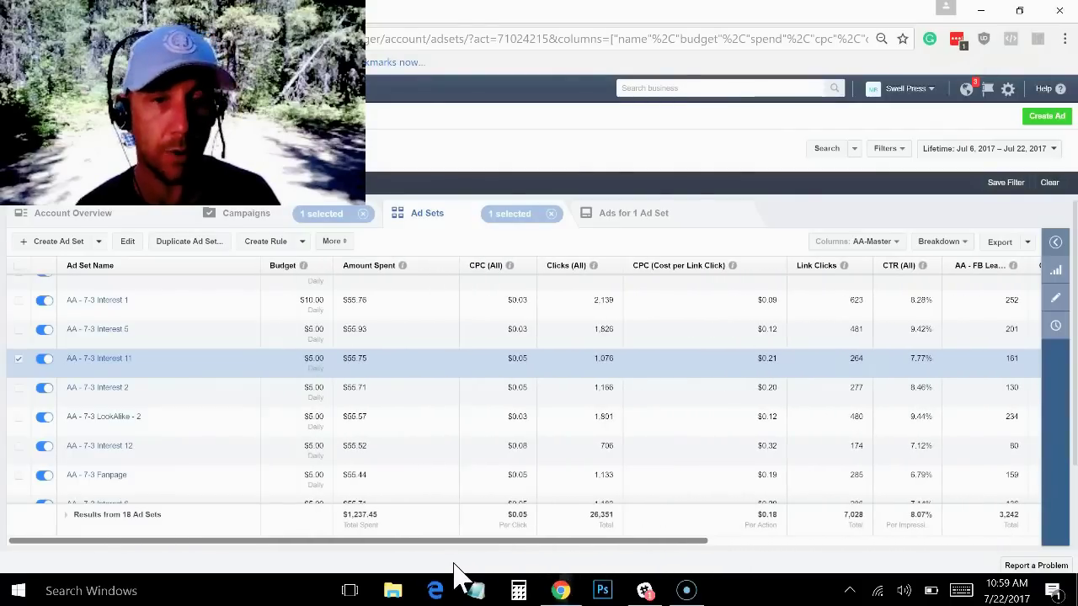
left_click(275, 360)
key("BackSpace")
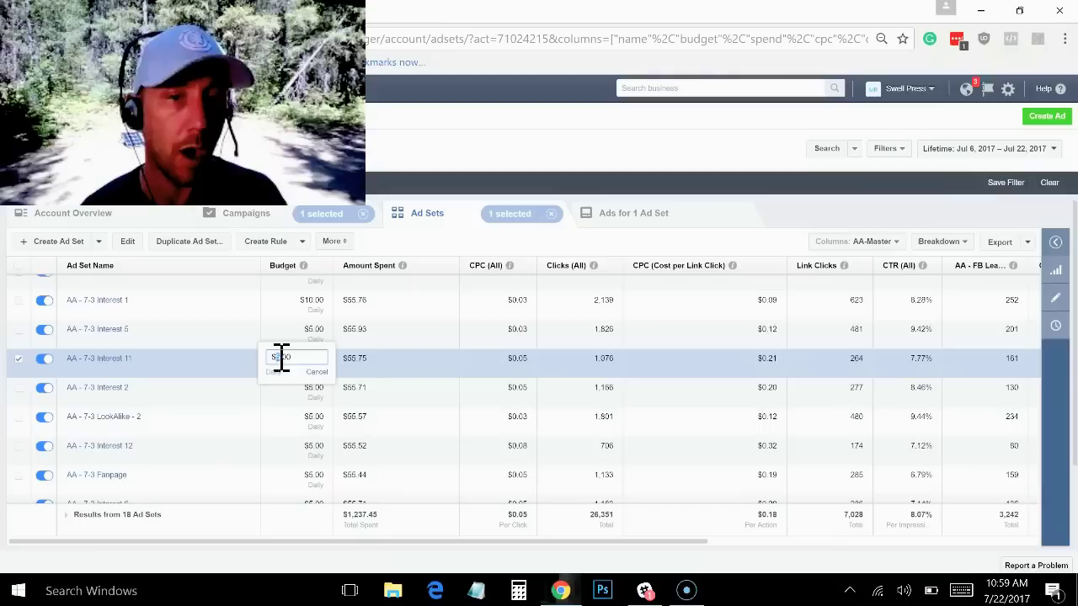
type("10")
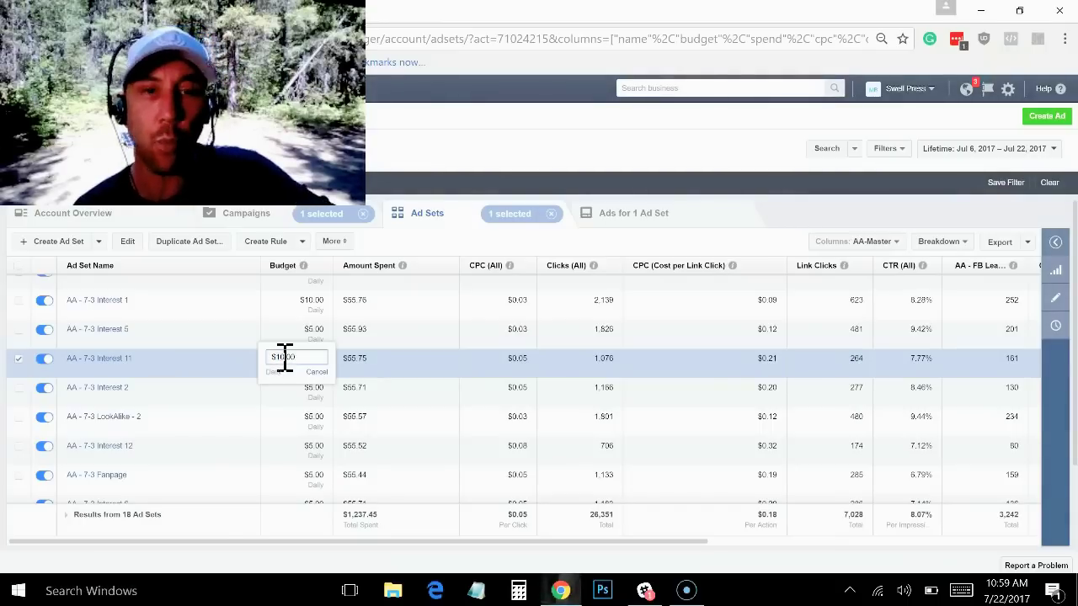
key("Return")
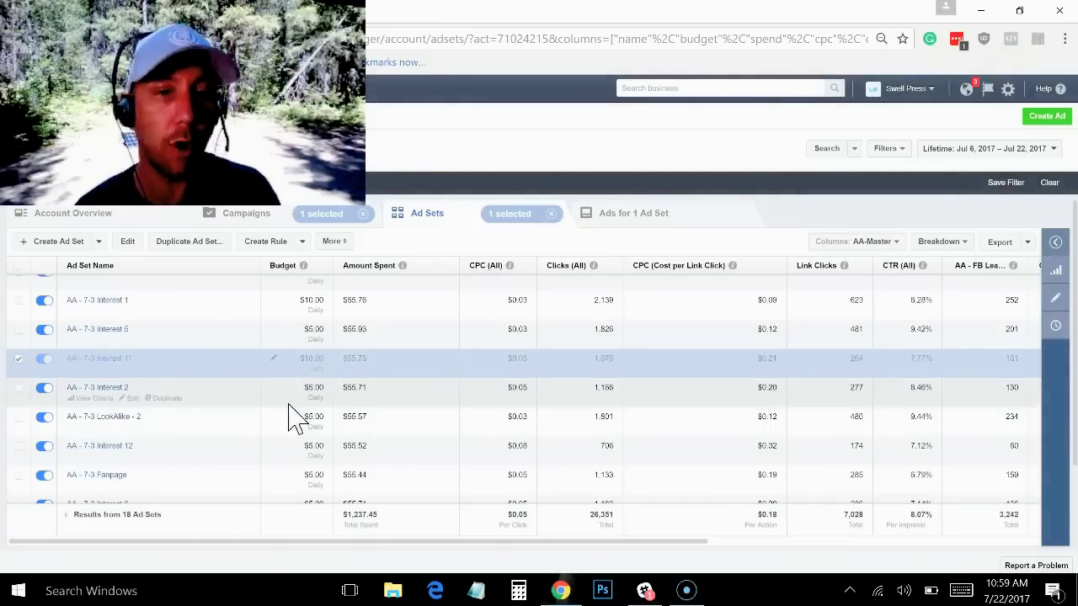
left_click_drag(509, 543, 749, 572)
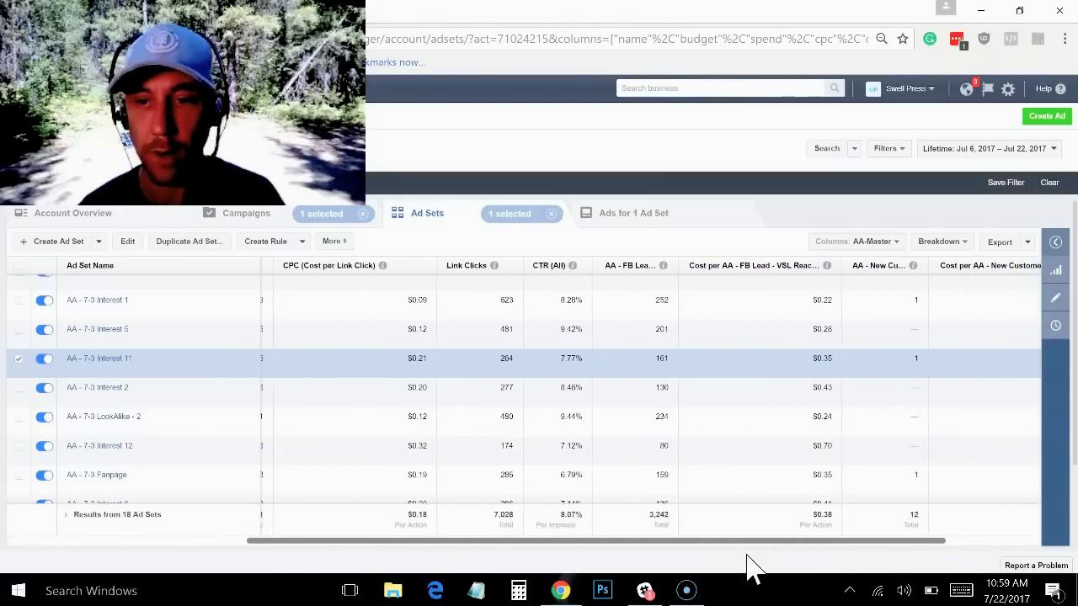
Step: Set the AA - 7-3 Fanpage ad set's daily budget to $10.00
left_click(858, 475)
left_click_drag(857, 552, 540, 560)
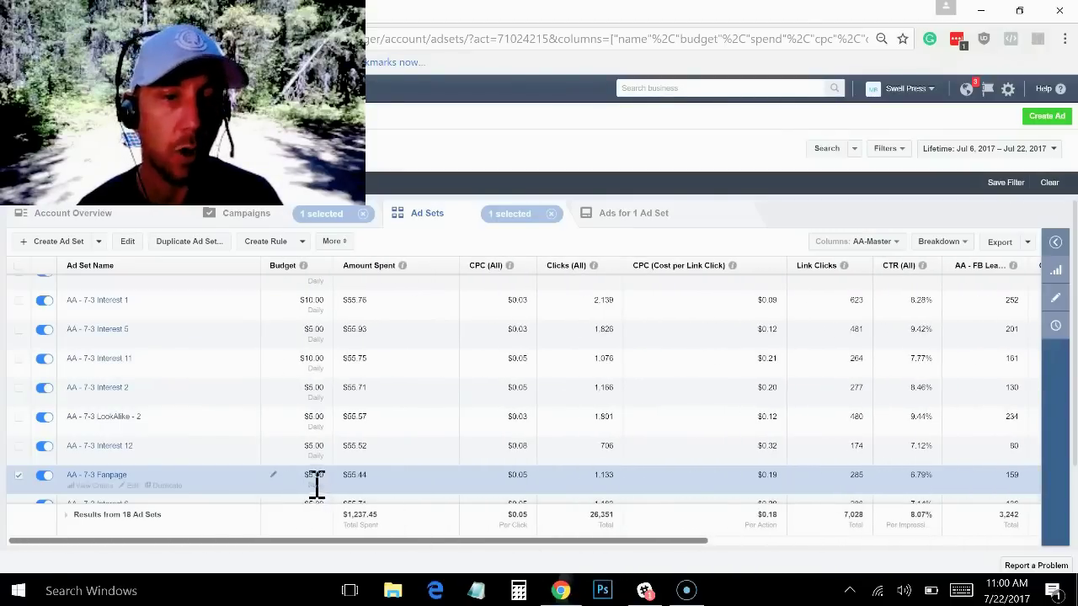
left_click(277, 477)
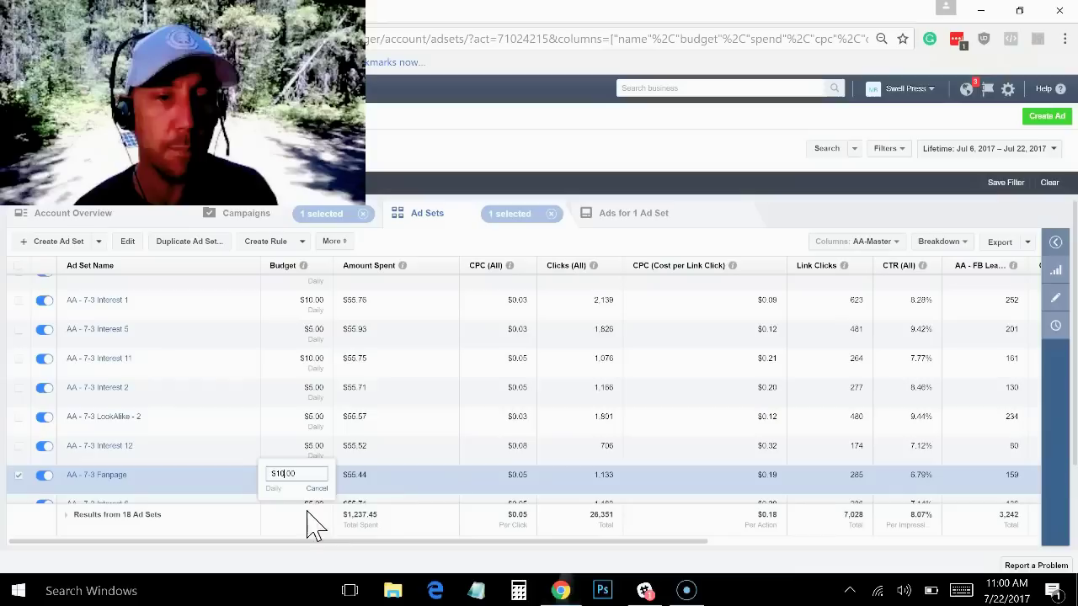
left_click(418, 501)
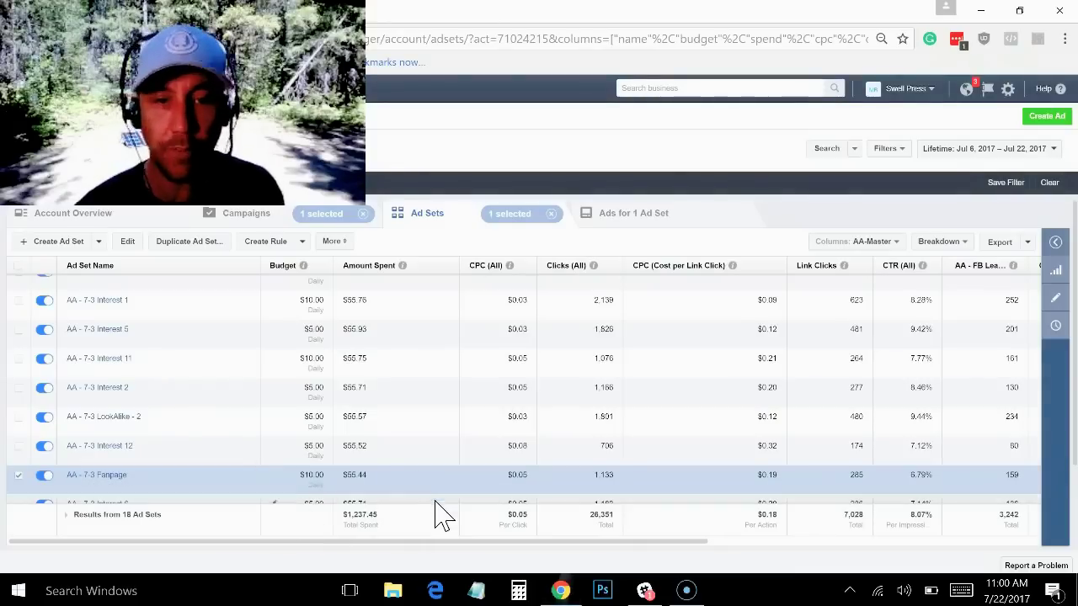
left_click_drag(446, 544, 686, 578)
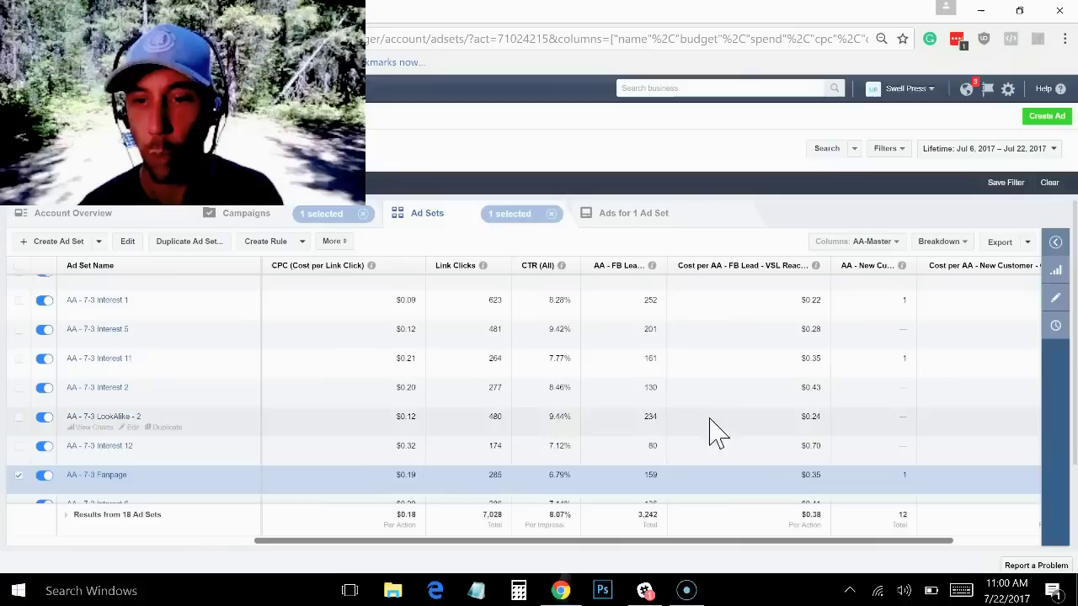
scroll(818, 417, "down", 2)
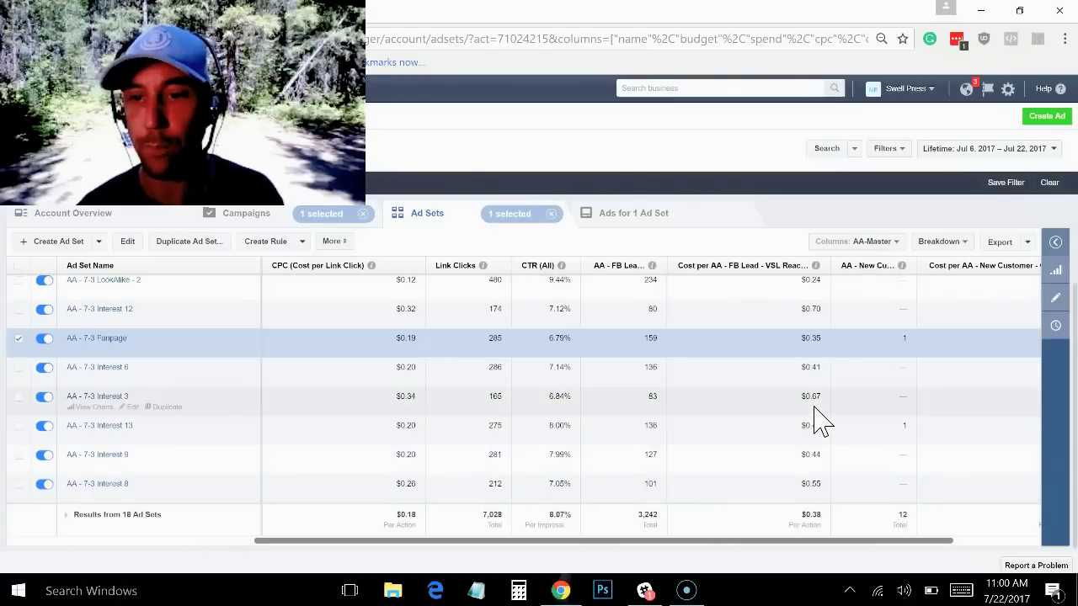
left_click_drag(868, 558, 587, 565)
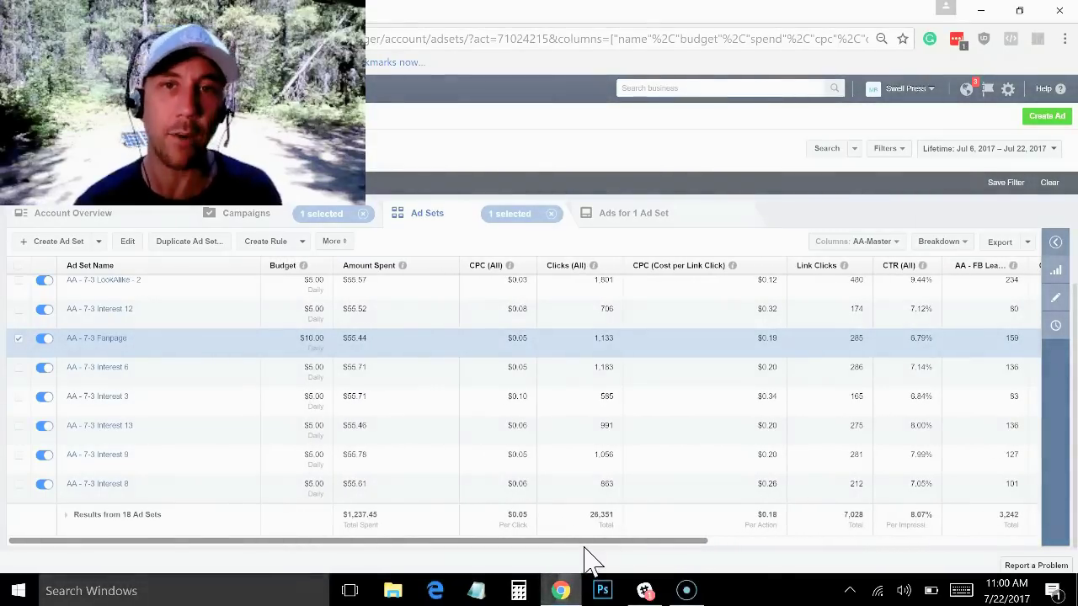